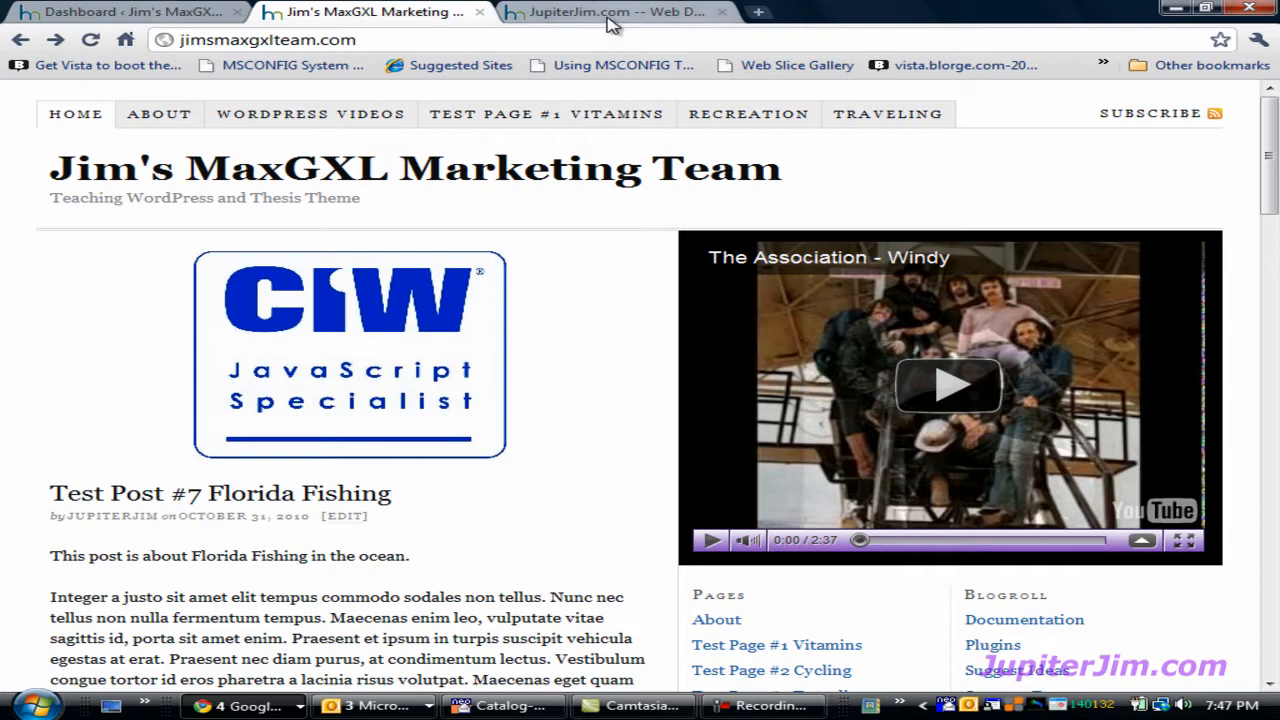
Copy the jupiterjim.com web address from the already open JupiterJim.com page
{"action": "left_click", "coordinate": [610, 14]}
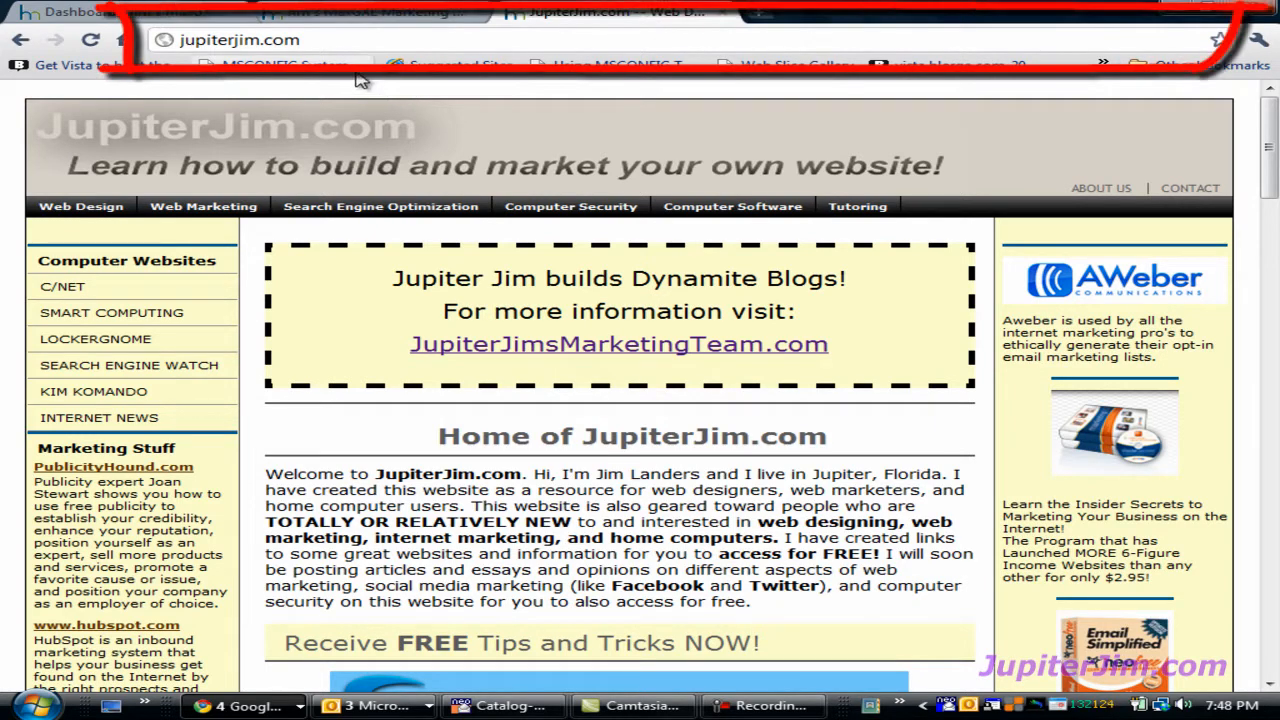
{"action": "left_click", "coordinate": [346, 42]}
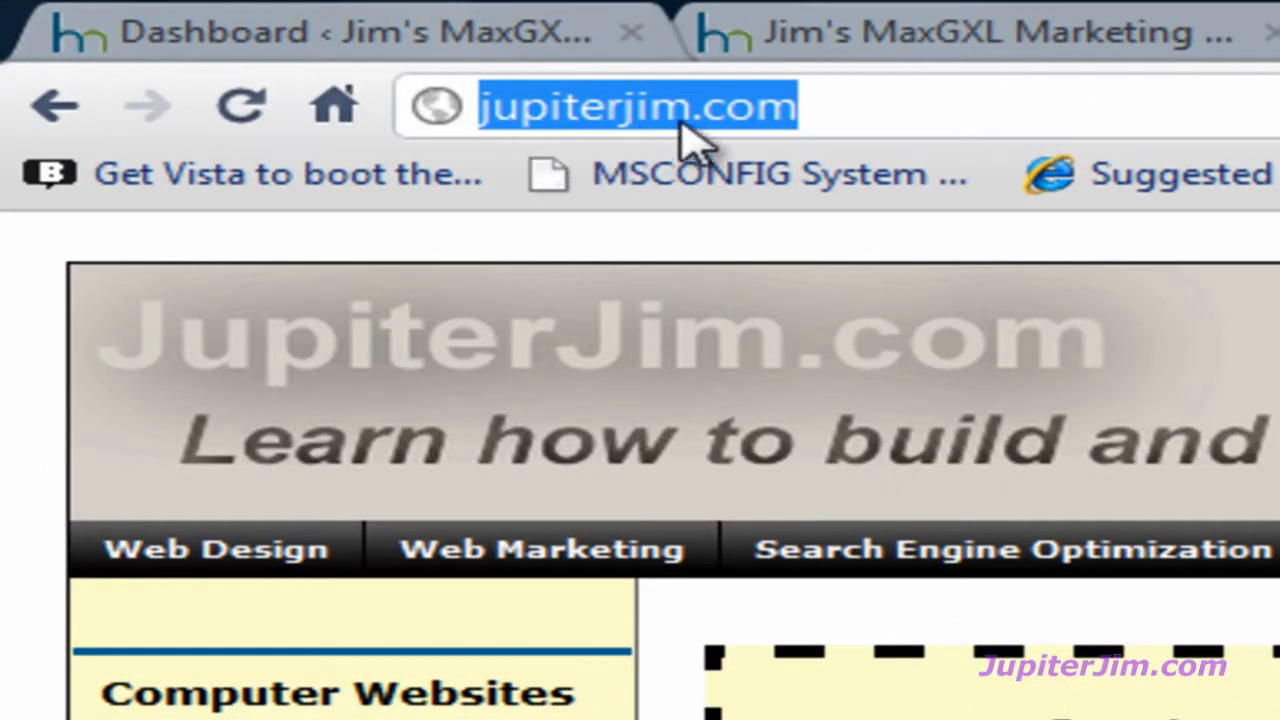
{"action": "left_click", "coordinate": [955, 104]}
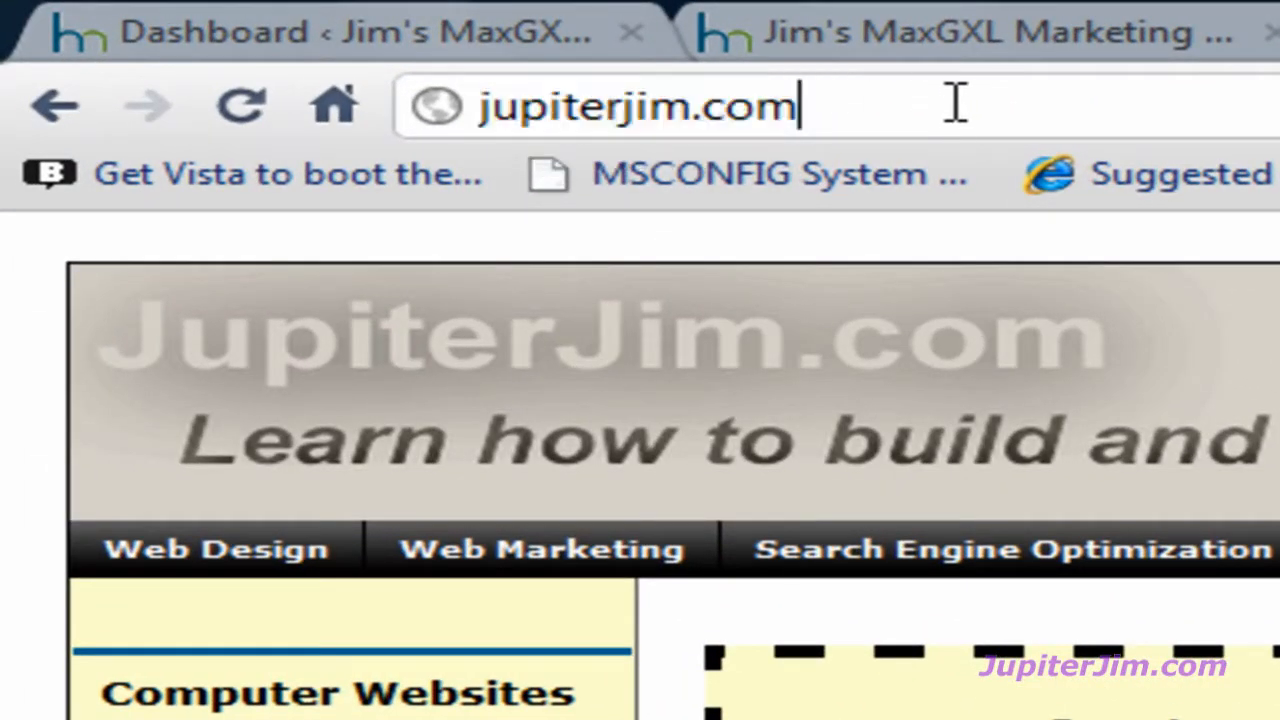
{"action": "left_click_drag", "start_coordinate": [955, 104], "coordinate": [323, 57]}
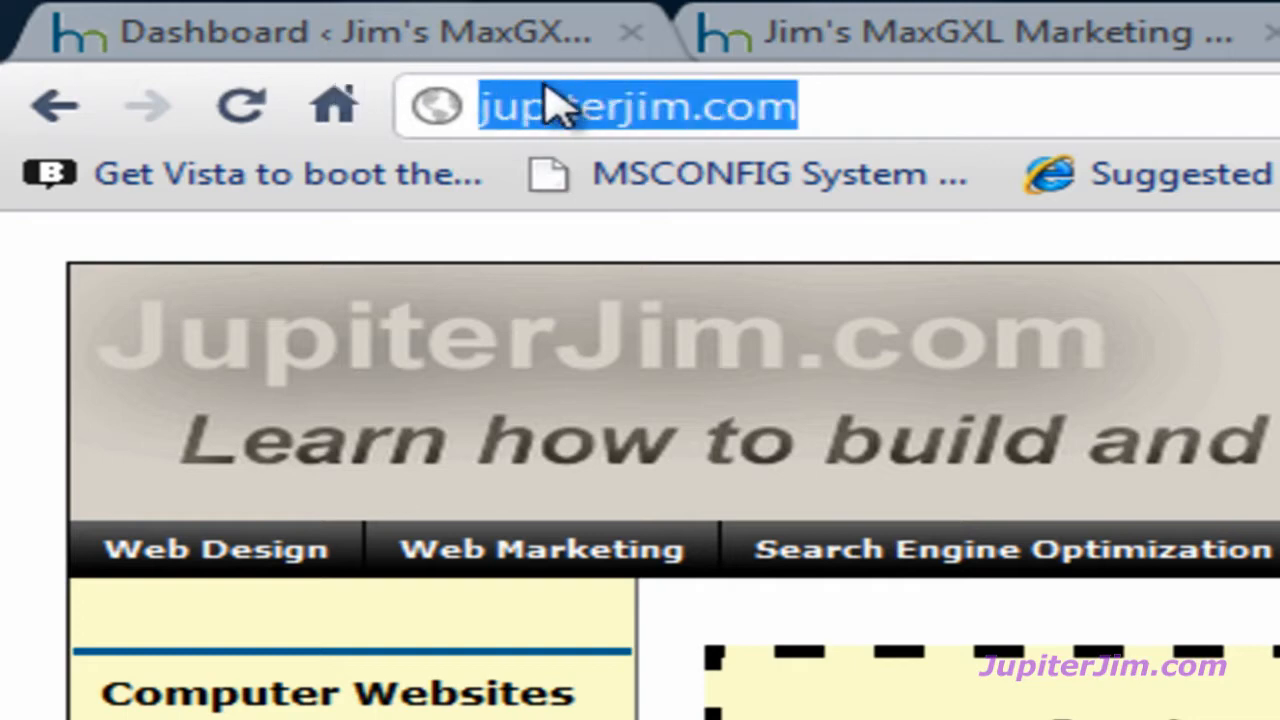
{"action": "right_click", "coordinate": [614, 112]}
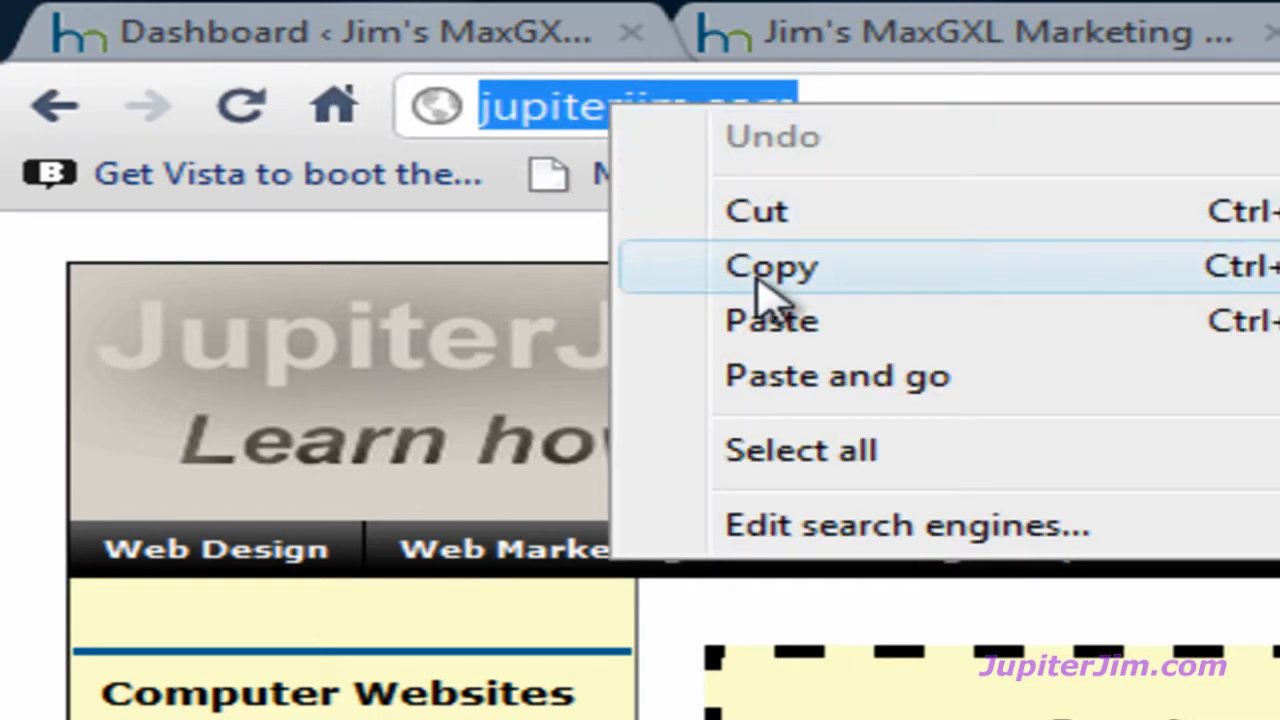
{"action": "left_click", "coordinate": [673, 288]}
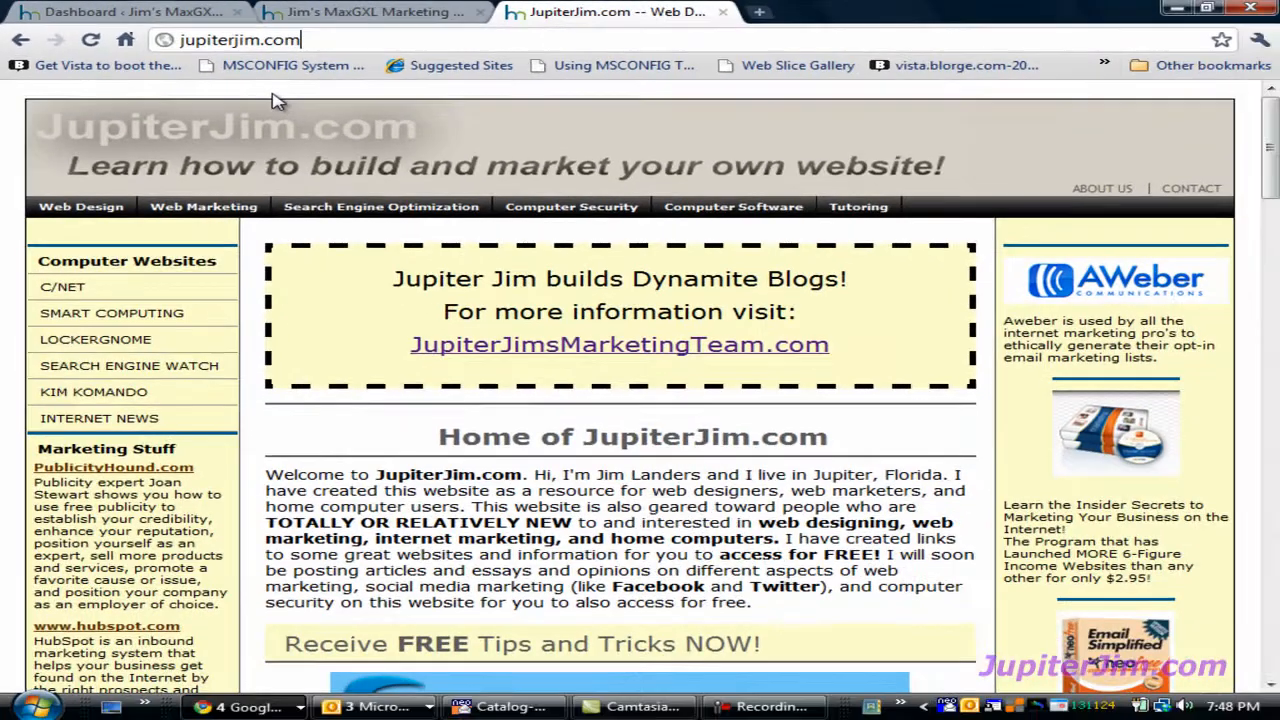
Find Test Post #10 Horses on the blog's home page and examine the words "Sed dictum arcu" in its first line
{"action": "key", "text": "ctrl+shift+Tab"}
{"action": "scroll", "coordinate": [557, 257], "scroll_direction": "down", "scroll_amount": 5}
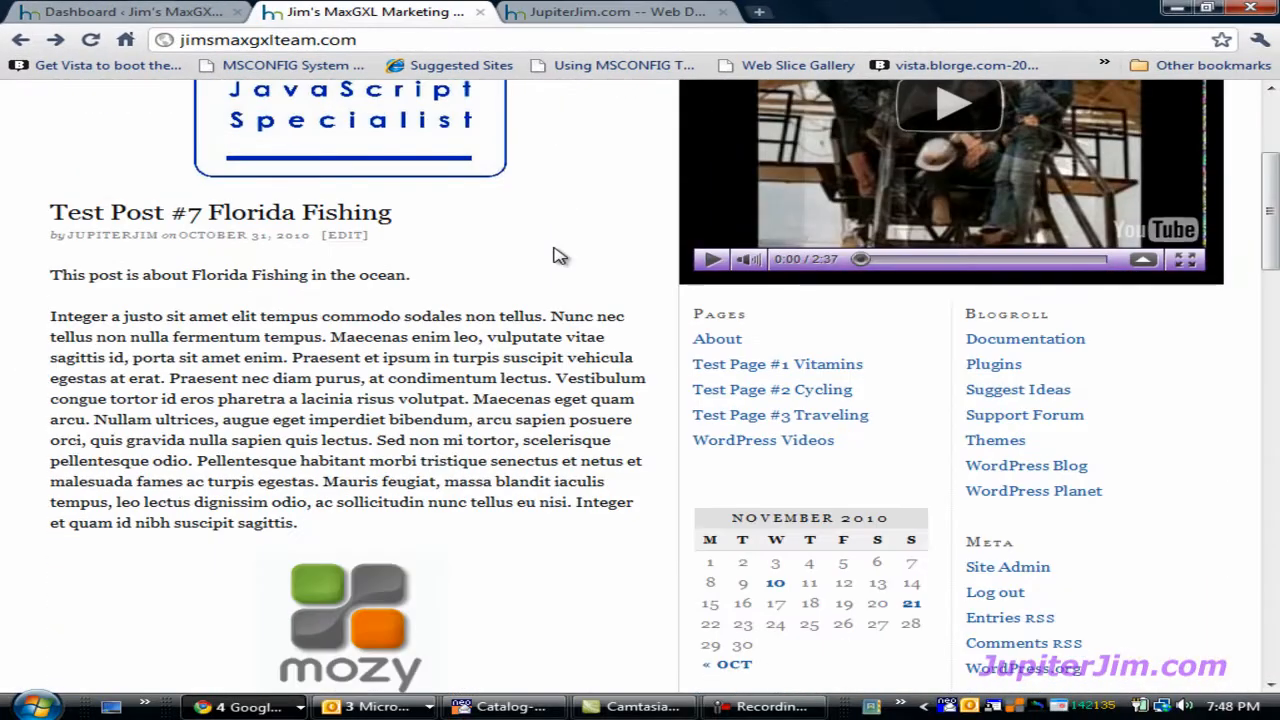
{"action": "scroll", "coordinate": [557, 257], "scroll_direction": "up", "scroll_amount": 5}
{"action": "scroll", "coordinate": [557, 257], "scroll_direction": "up", "scroll_amount": 1}
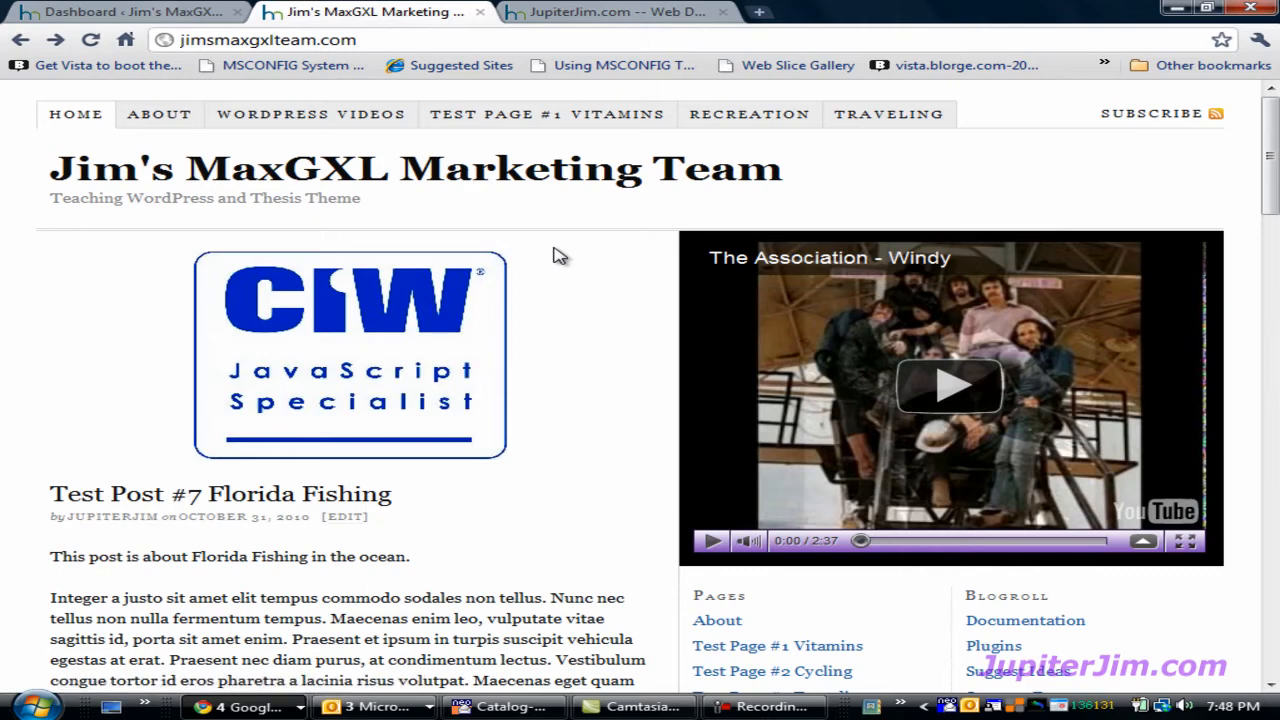
{"action": "scroll", "coordinate": [553, 251], "scroll_direction": "down", "scroll_amount": 12}
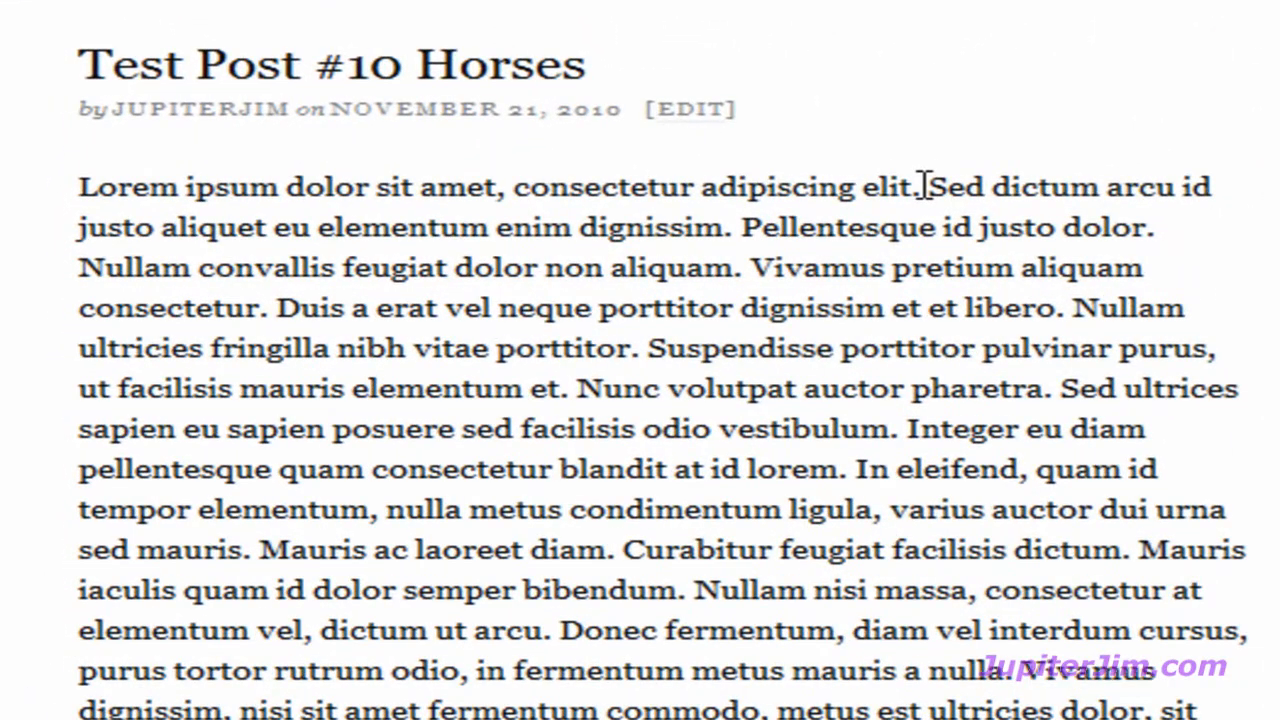
{"action": "left_click_drag", "start_coordinate": [787, 200], "coordinate": [994, 200]}
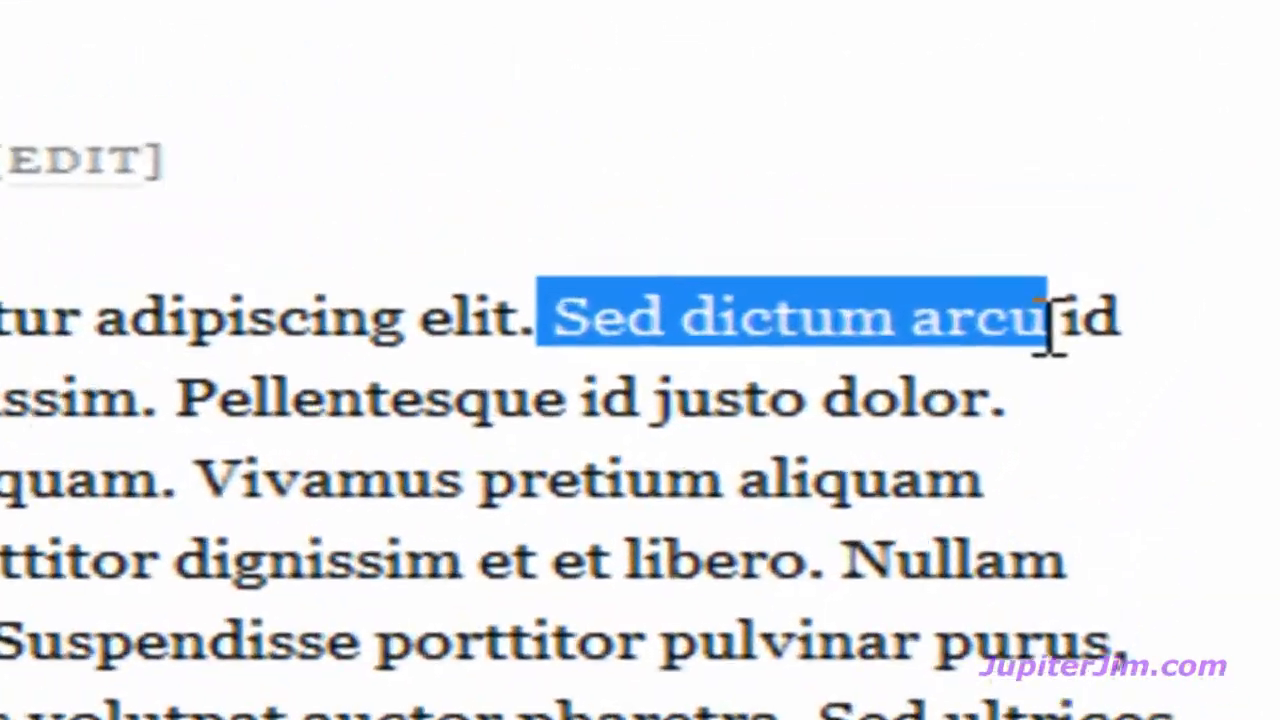
{"action": "left_click", "coordinate": [609, 86]}
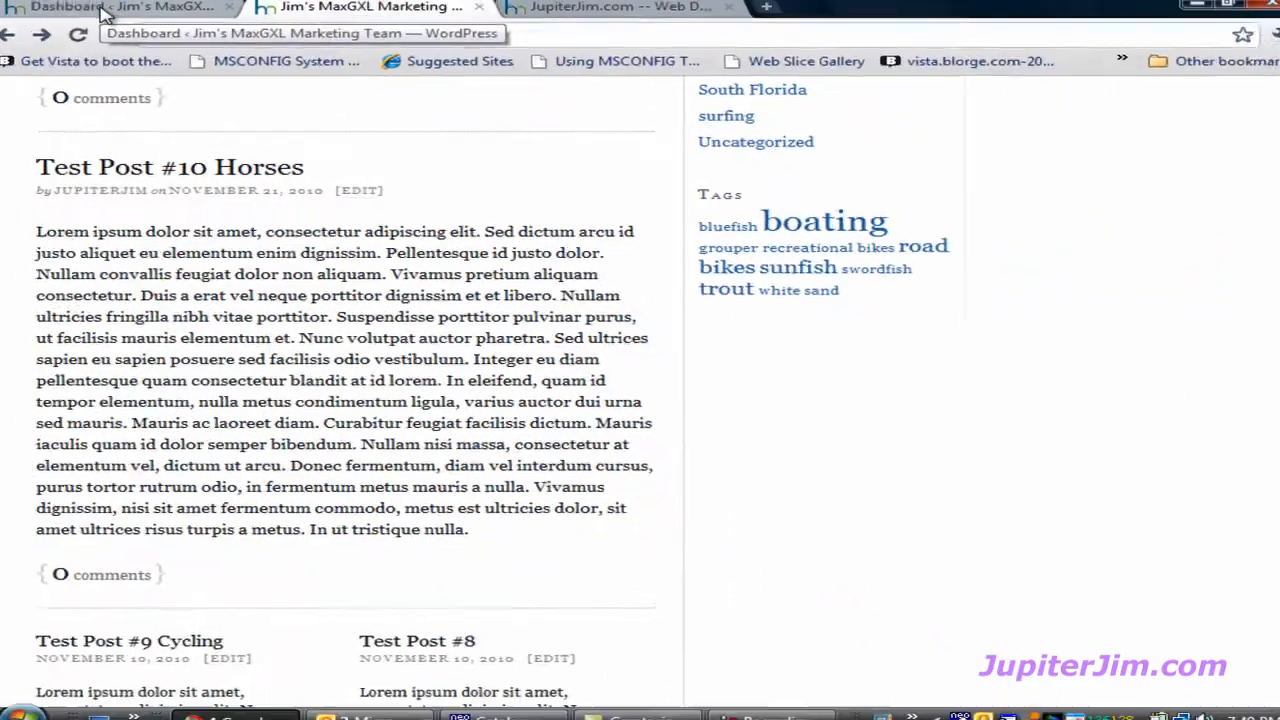
Open Test Post #10 Horses for editing from the WordPress dashboard's list of posts
{"action": "left_click", "coordinate": [113, 16]}
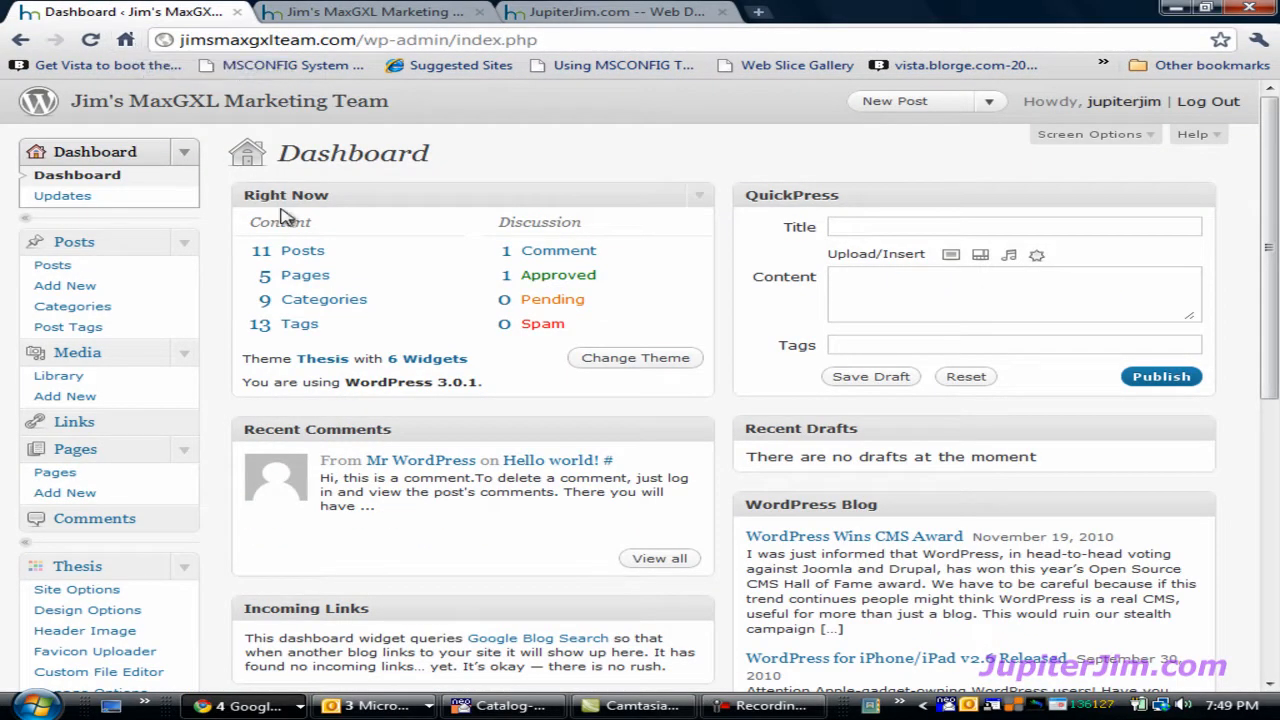
{"action": "left_click", "coordinate": [304, 253]}
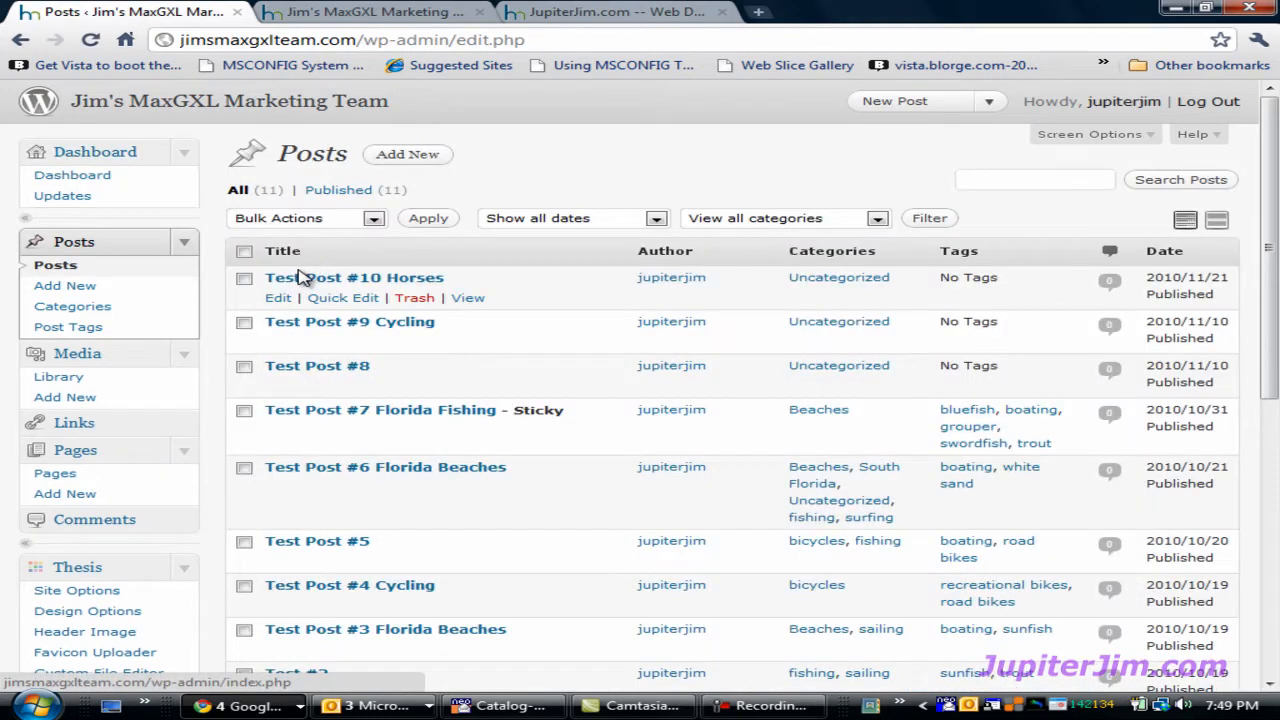
{"action": "left_click", "coordinate": [408, 281]}
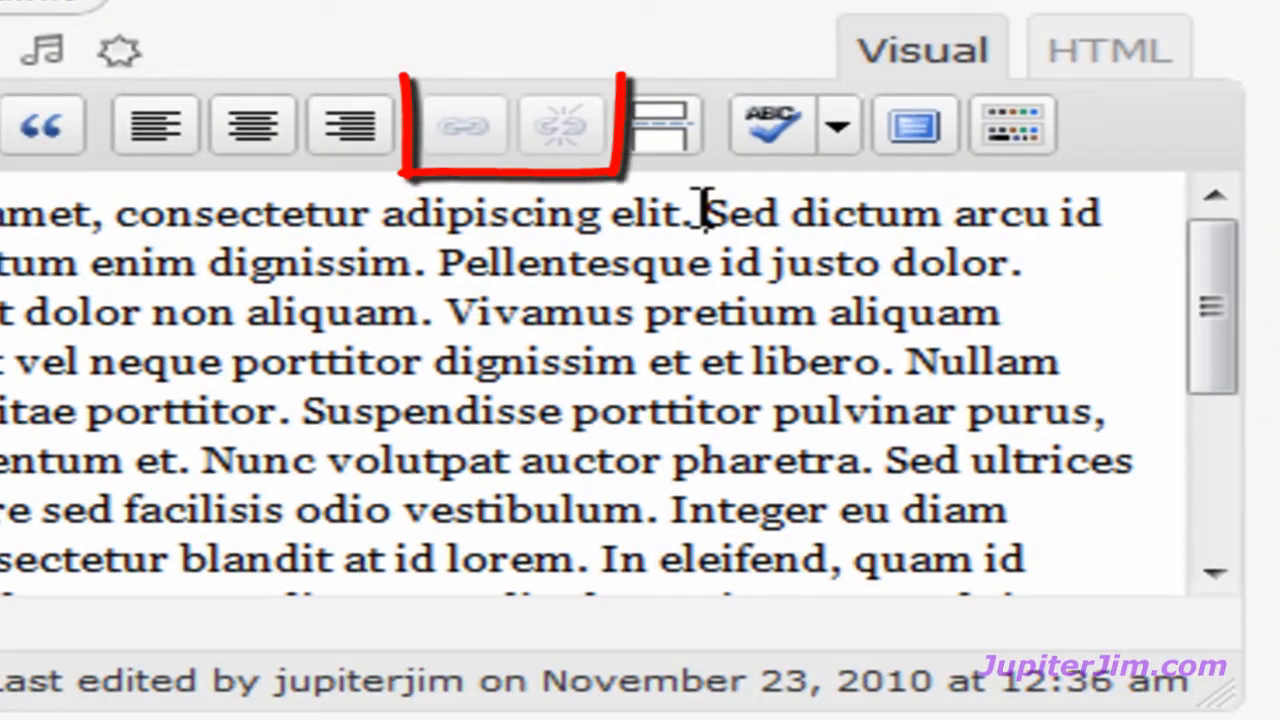
{"action": "left_click_drag", "start_coordinate": [705, 212], "coordinate": [1048, 228]}
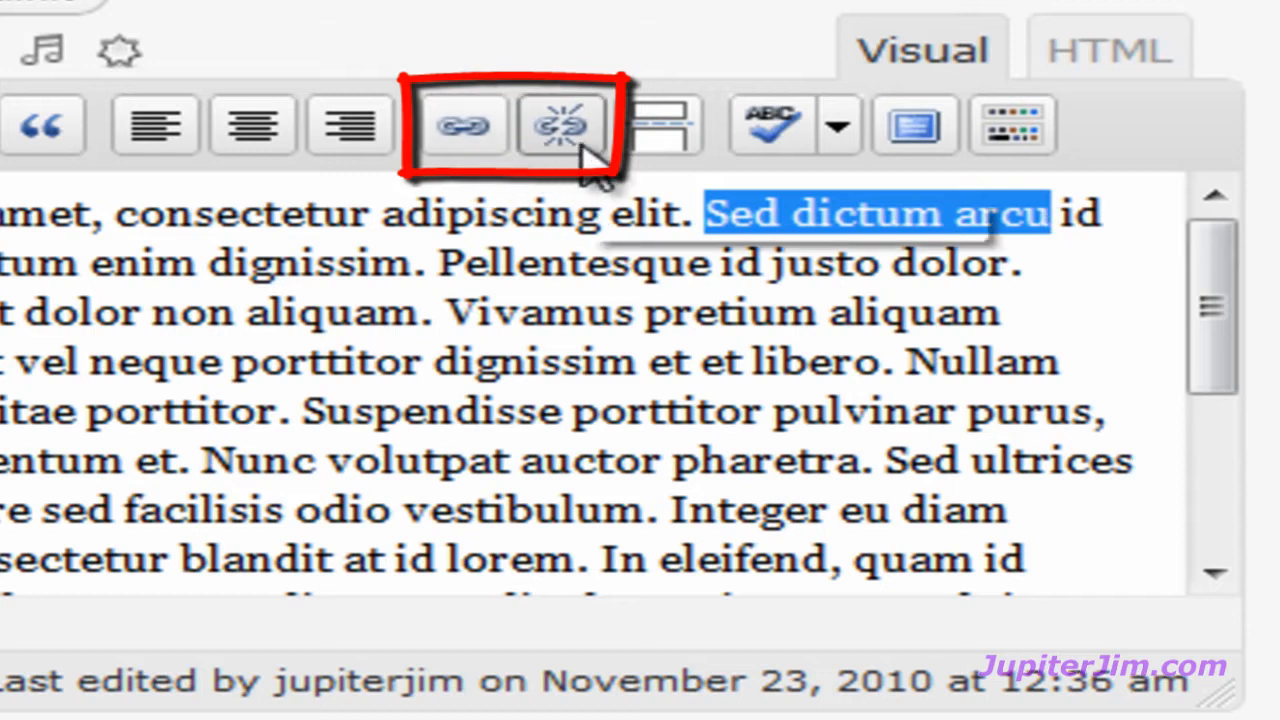
{"action": "left_click", "coordinate": [463, 128]}
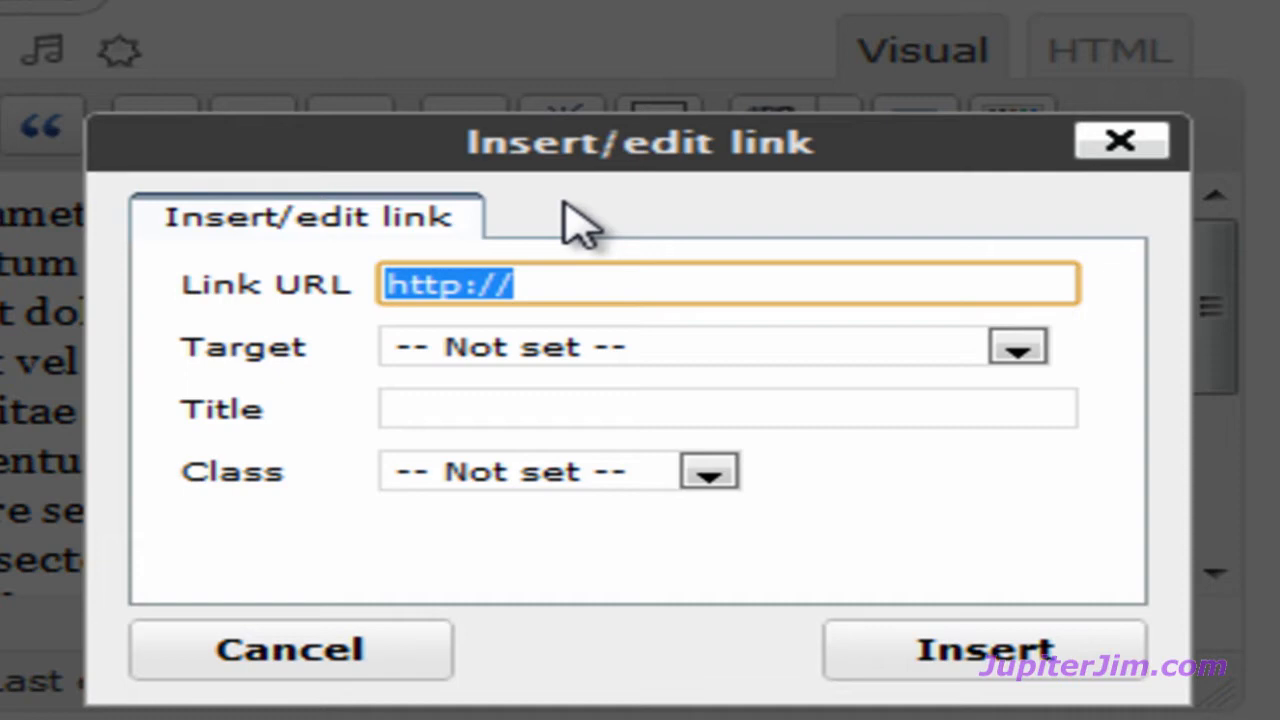
{"action": "key", "text": "BackSpace"}
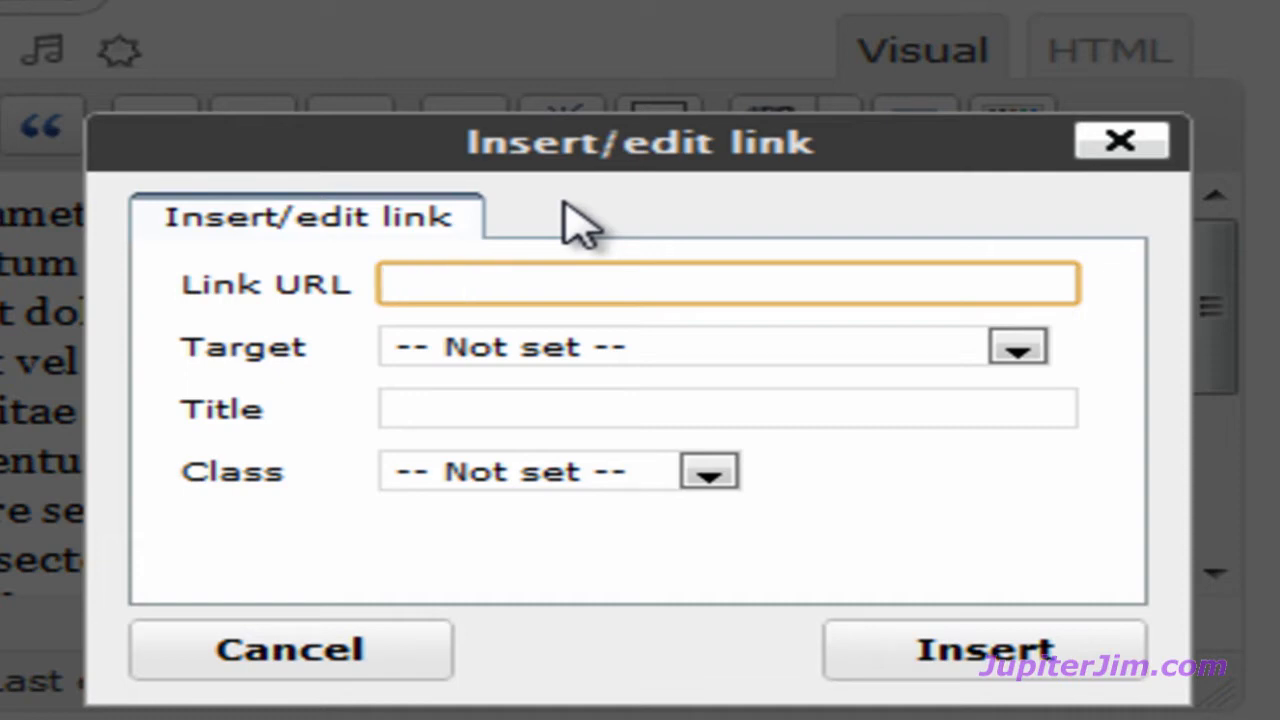
{"action": "right_click", "coordinate": [422, 290]}
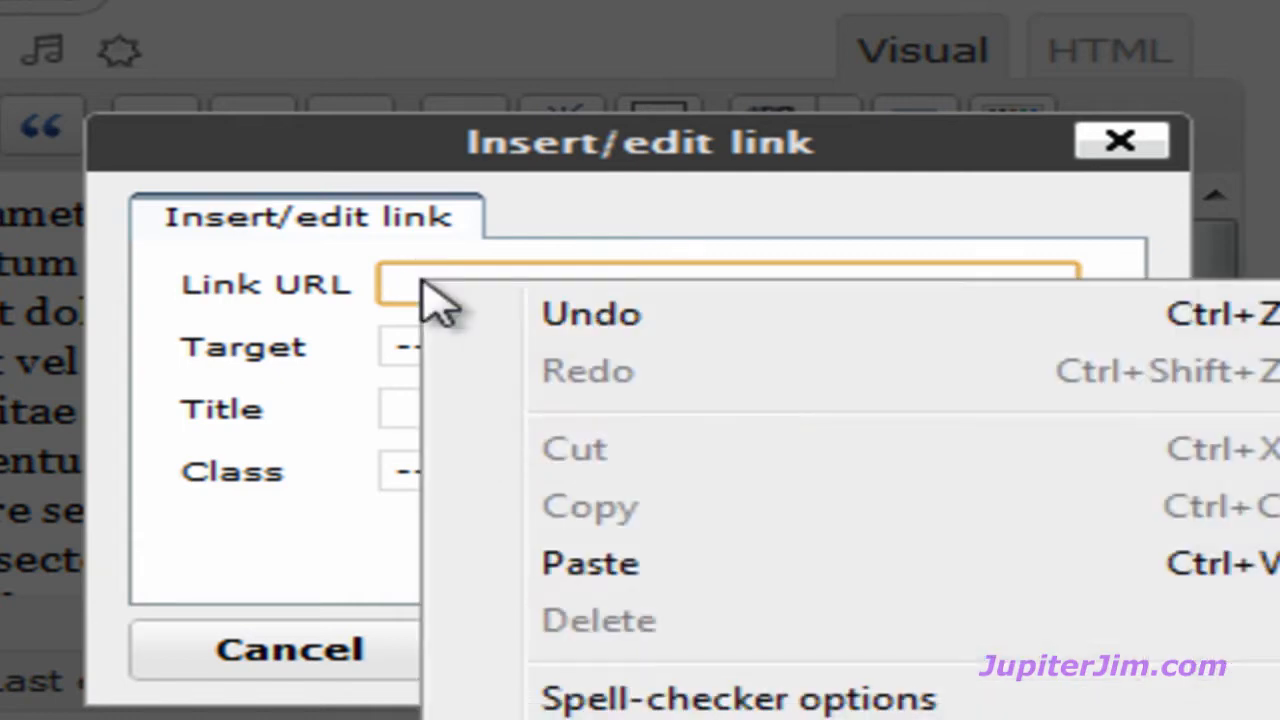
{"action": "left_click", "coordinate": [611, 569]}
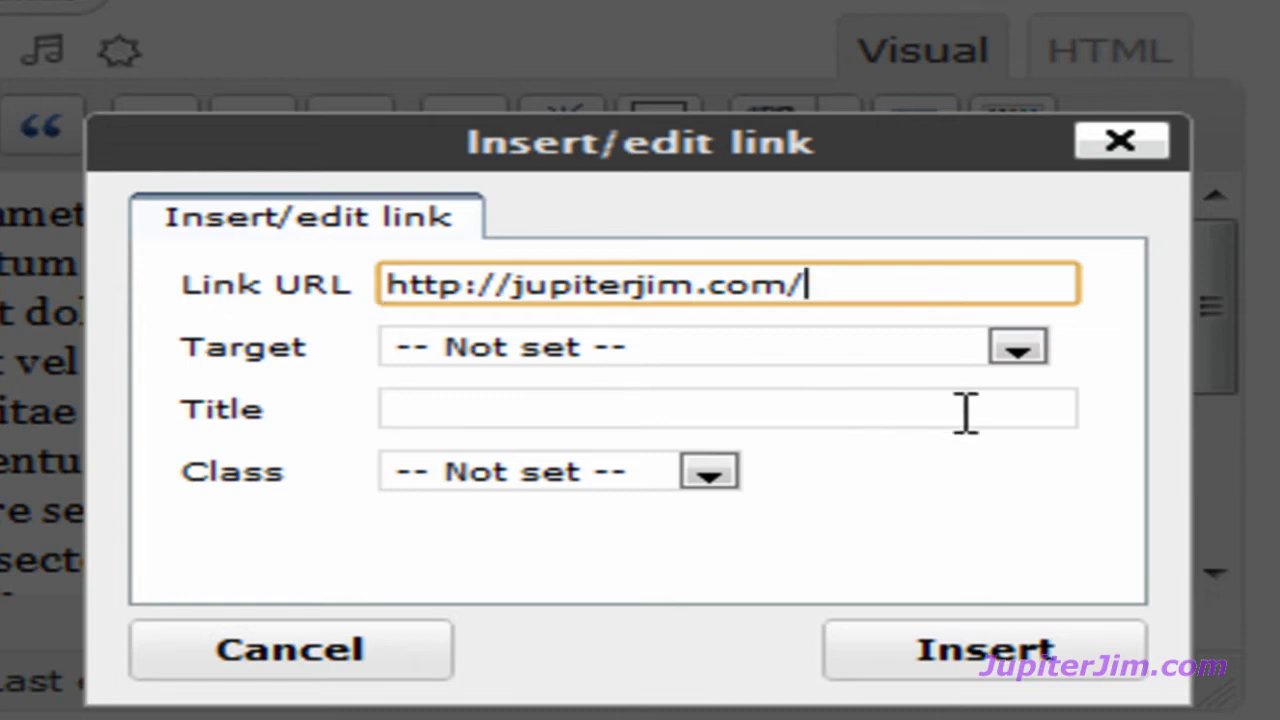
Insert the link with its target set to open in the same window, and update the post
{"action": "left_click", "coordinate": [1018, 350]}
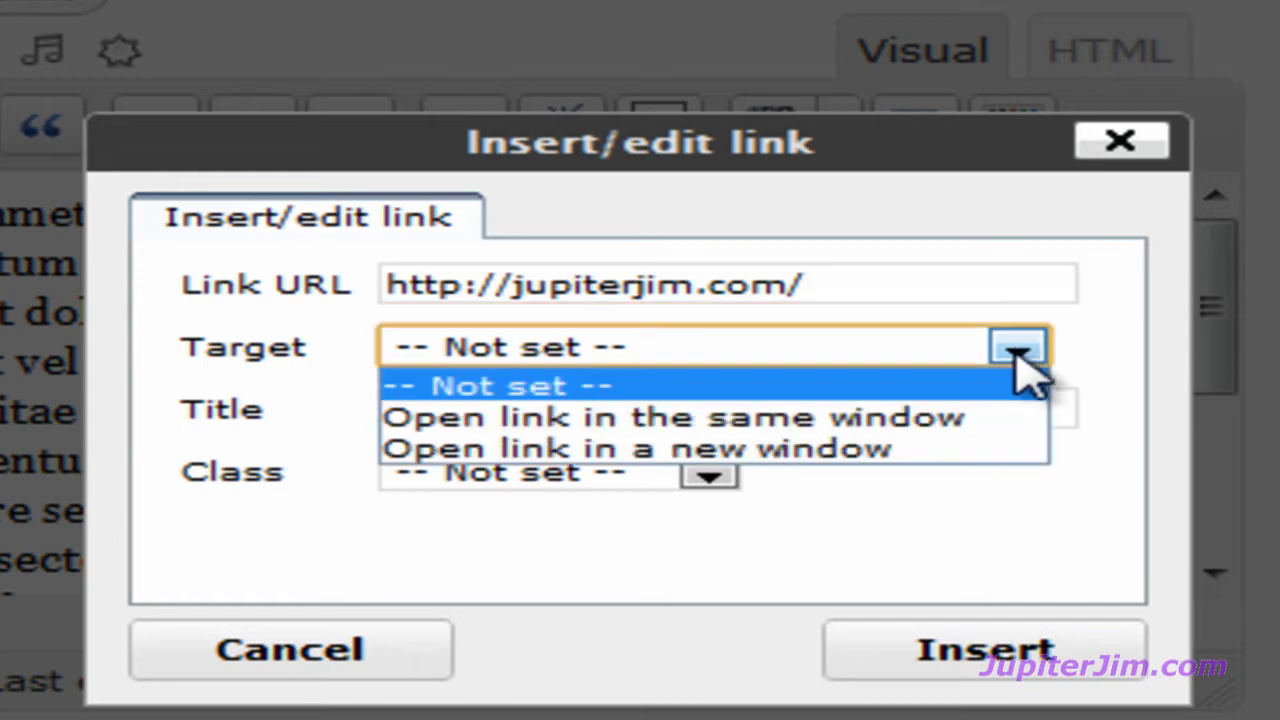
{"action": "left_click", "coordinate": [1025, 418]}
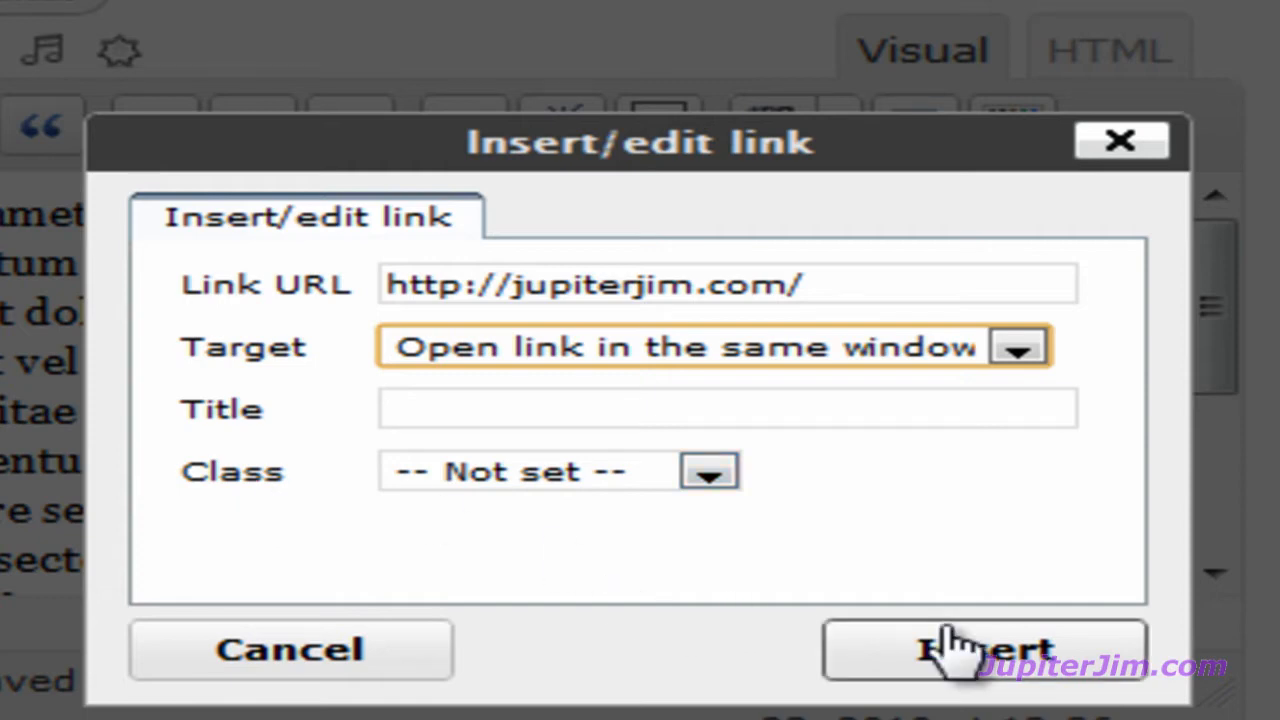
{"action": "left_click", "coordinate": [1001, 672]}
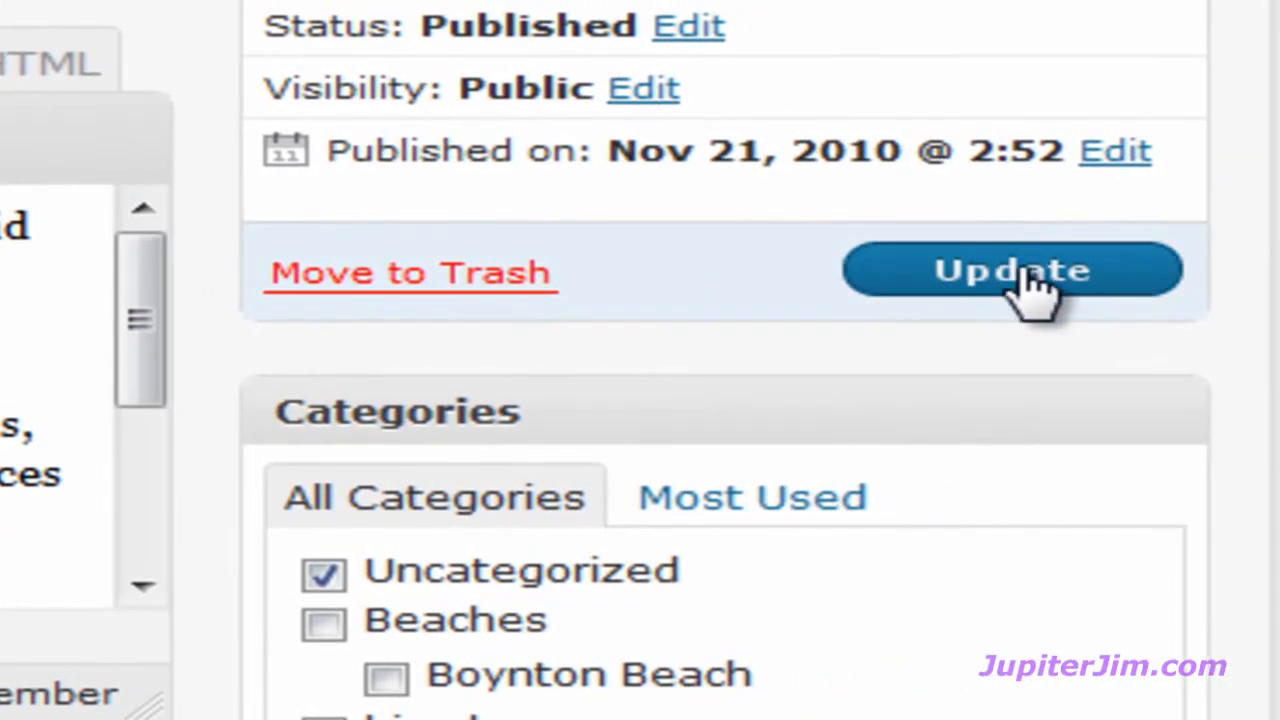
{"action": "left_click", "coordinate": [1022, 272]}
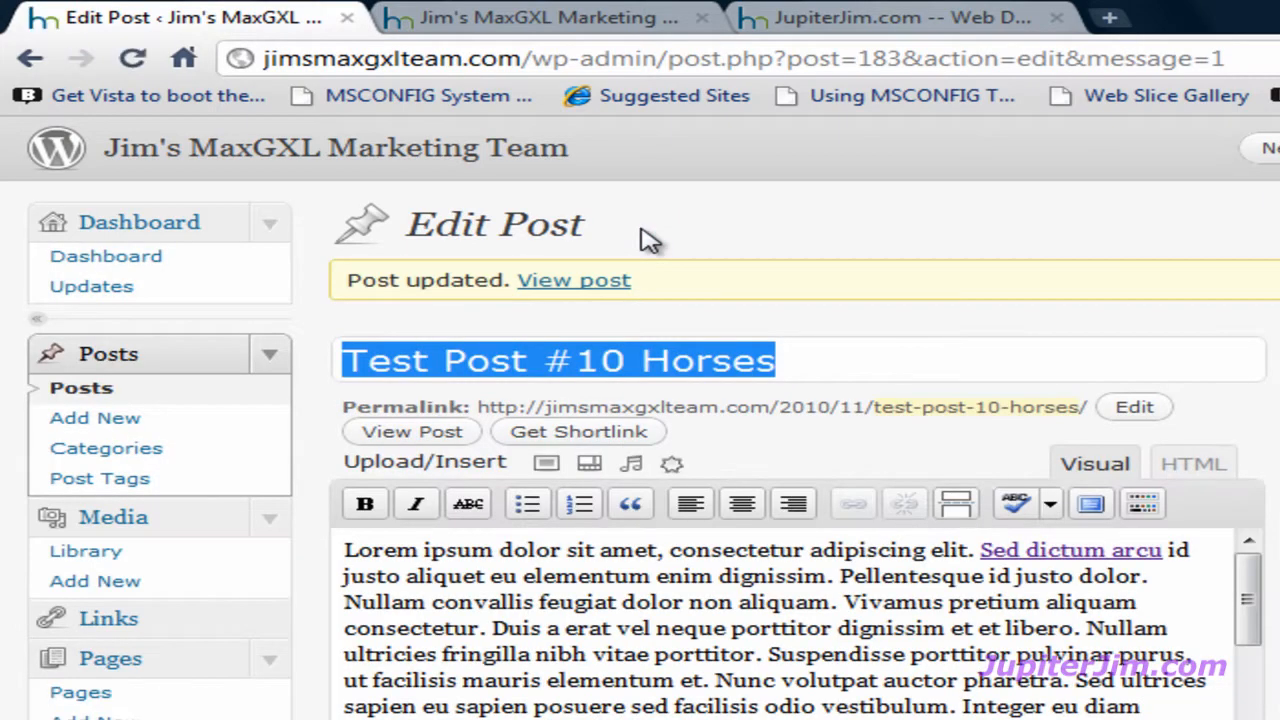
Reload the blog's home page, test the "Sed dictum arcu" link in Test Post #10 Horses and return to the blog
{"action": "left_click", "coordinate": [528, 22]}
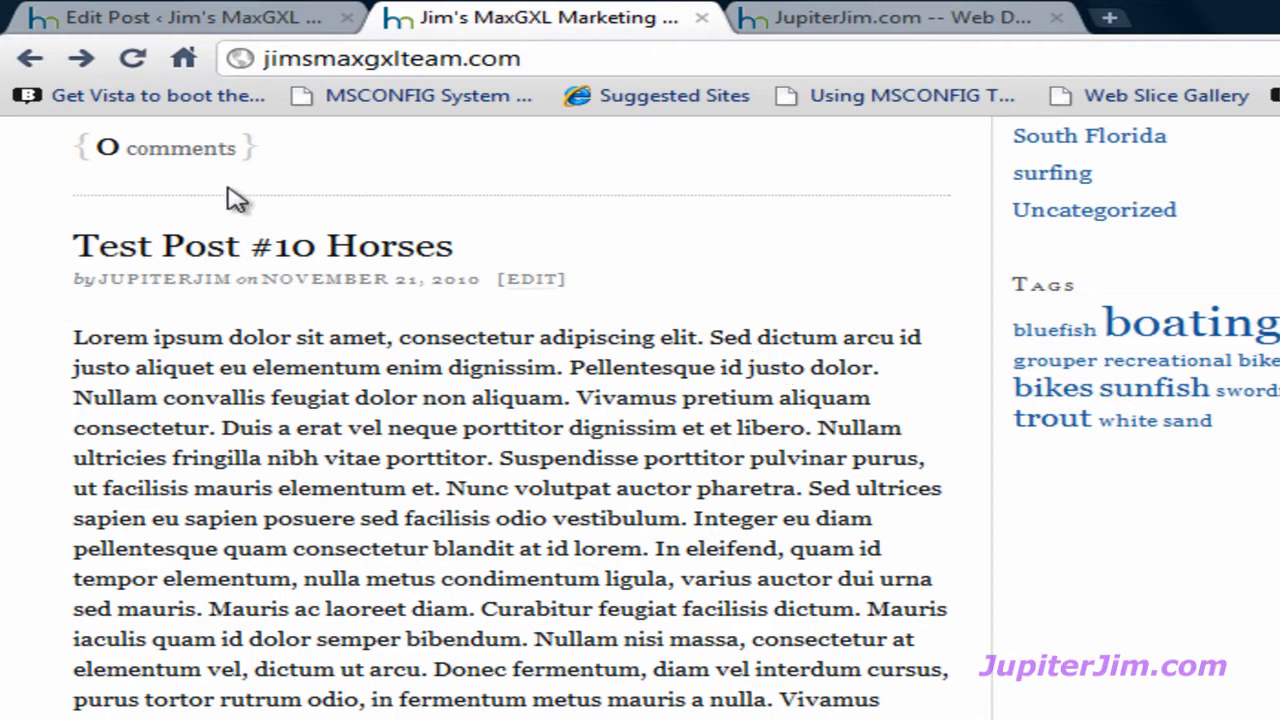
{"action": "left_click", "coordinate": [134, 62]}
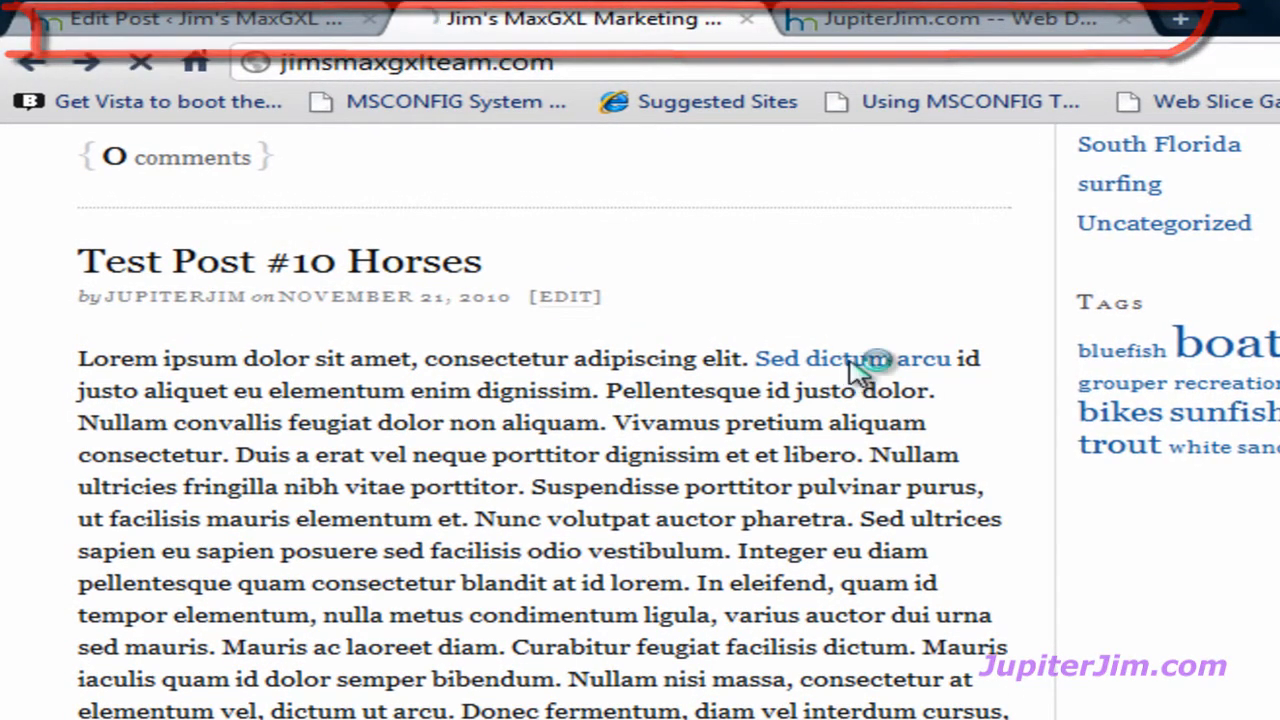
{"action": "left_click", "coordinate": [855, 368]}
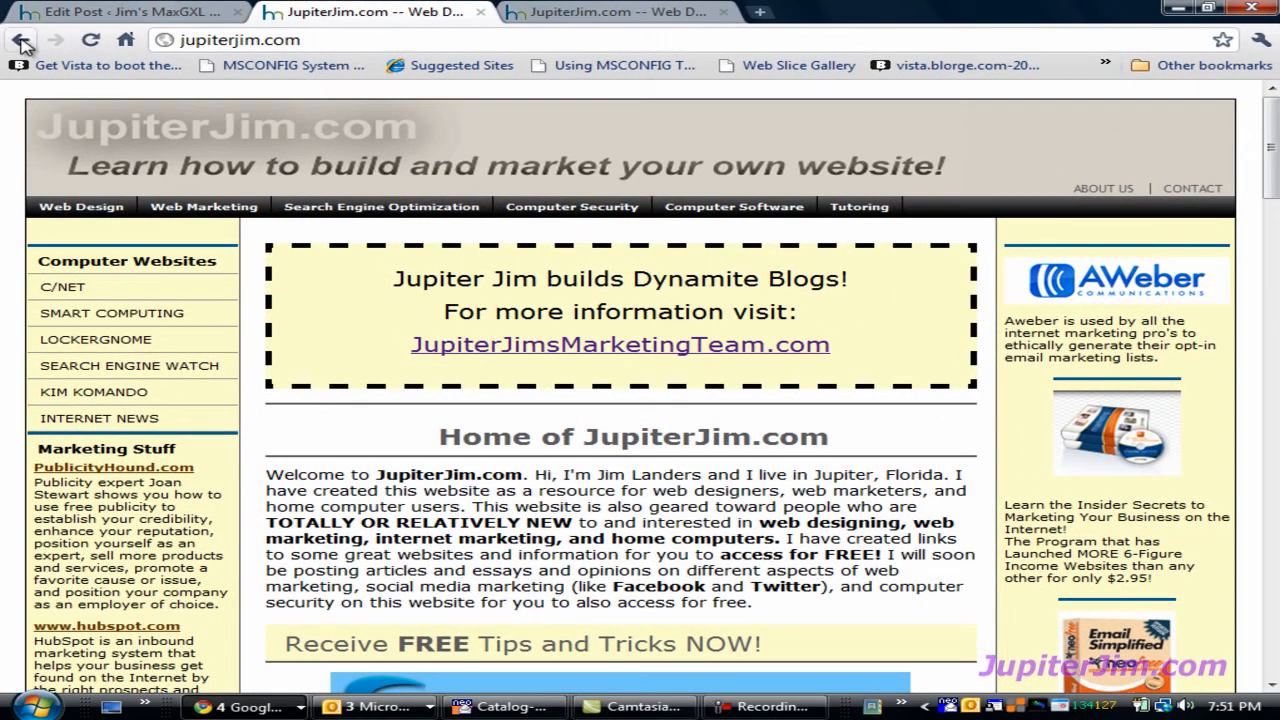
{"action": "left_click", "coordinate": [21, 41]}
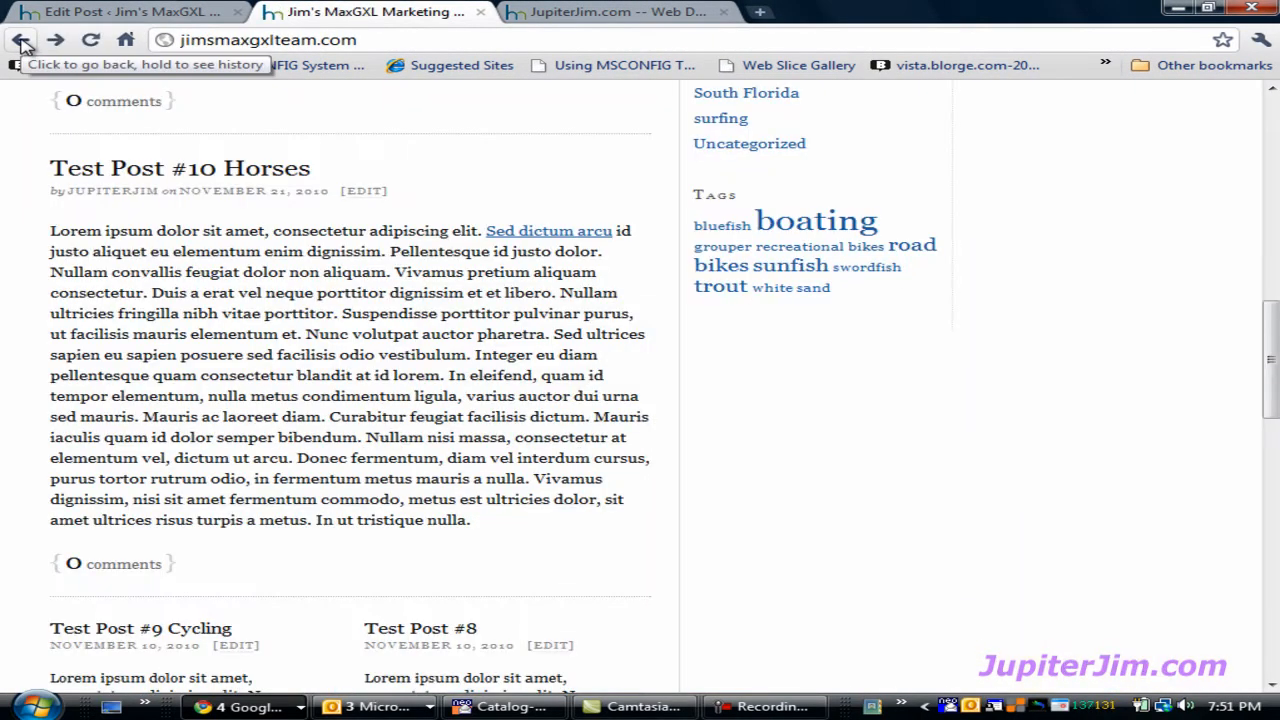
Change the "Sed dictum arcu" link in Test Post #10 Horses to open in a new window and update the post
{"action": "left_click", "coordinate": [93, 15]}
{"action": "left_click", "coordinate": [806, 398]}
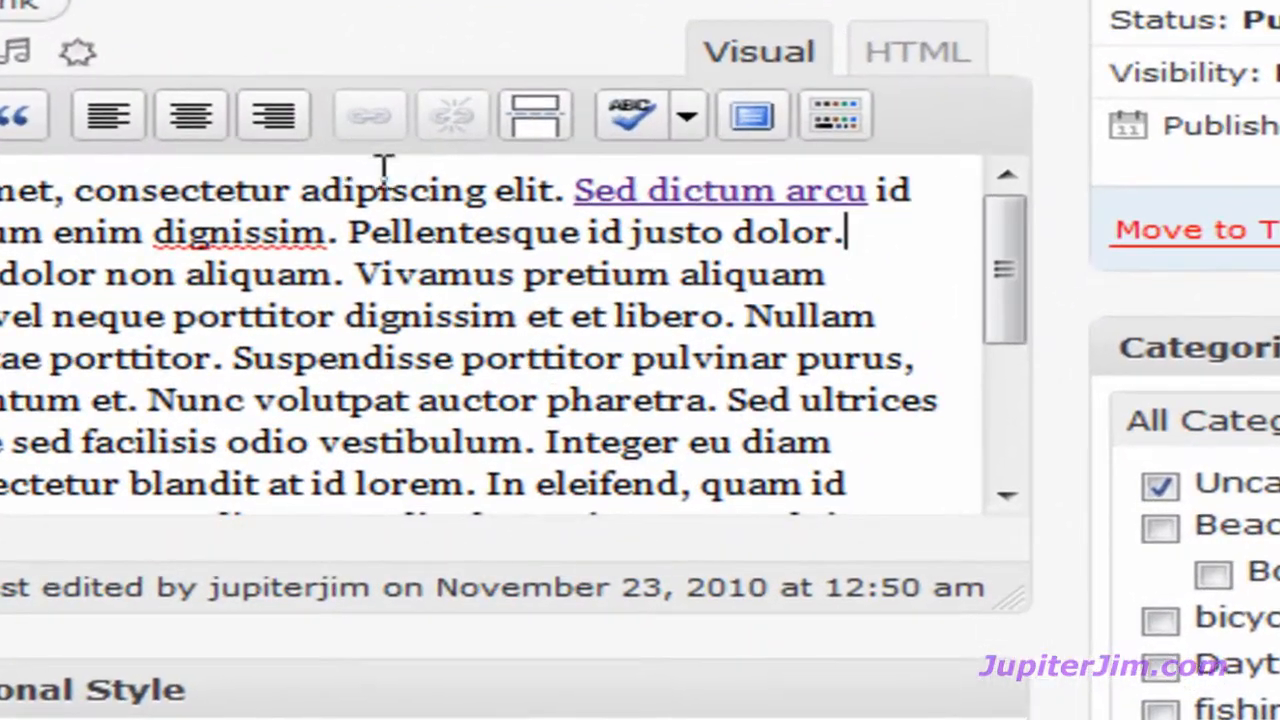
{"action": "left_click", "coordinate": [737, 193]}
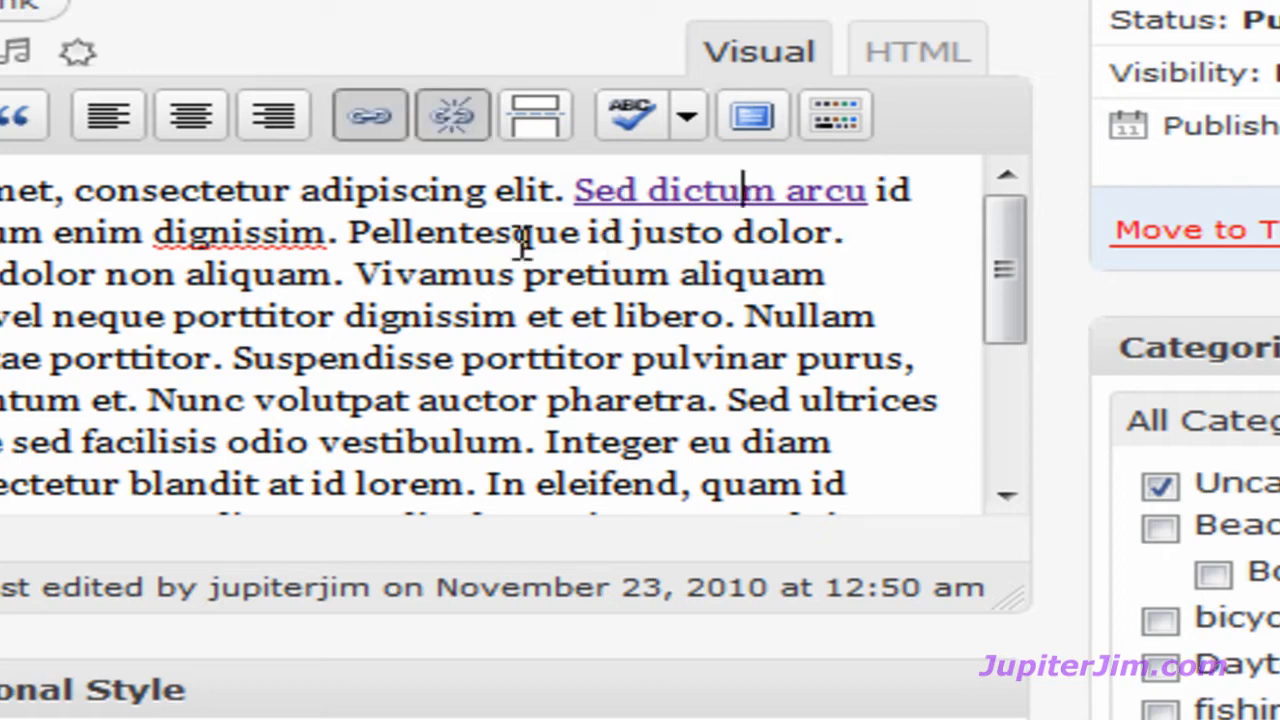
{"action": "left_click", "coordinate": [370, 118]}
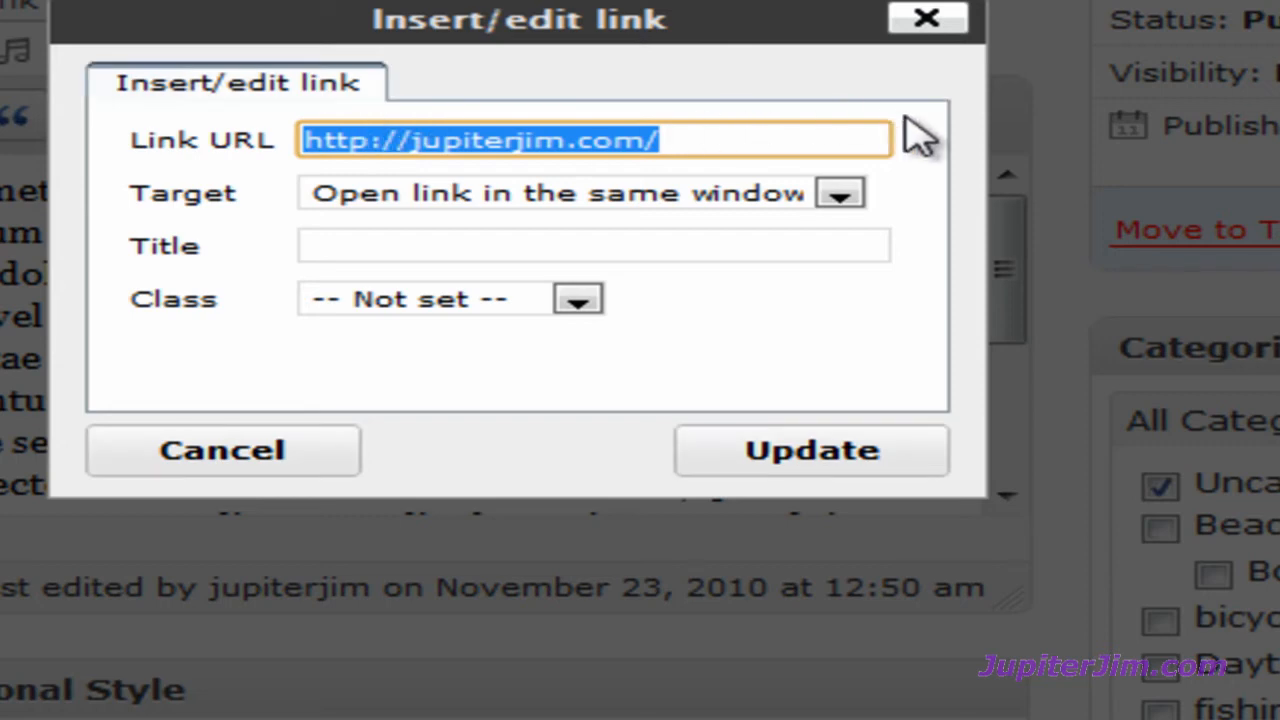
{"action": "left_click", "coordinate": [920, 175]}
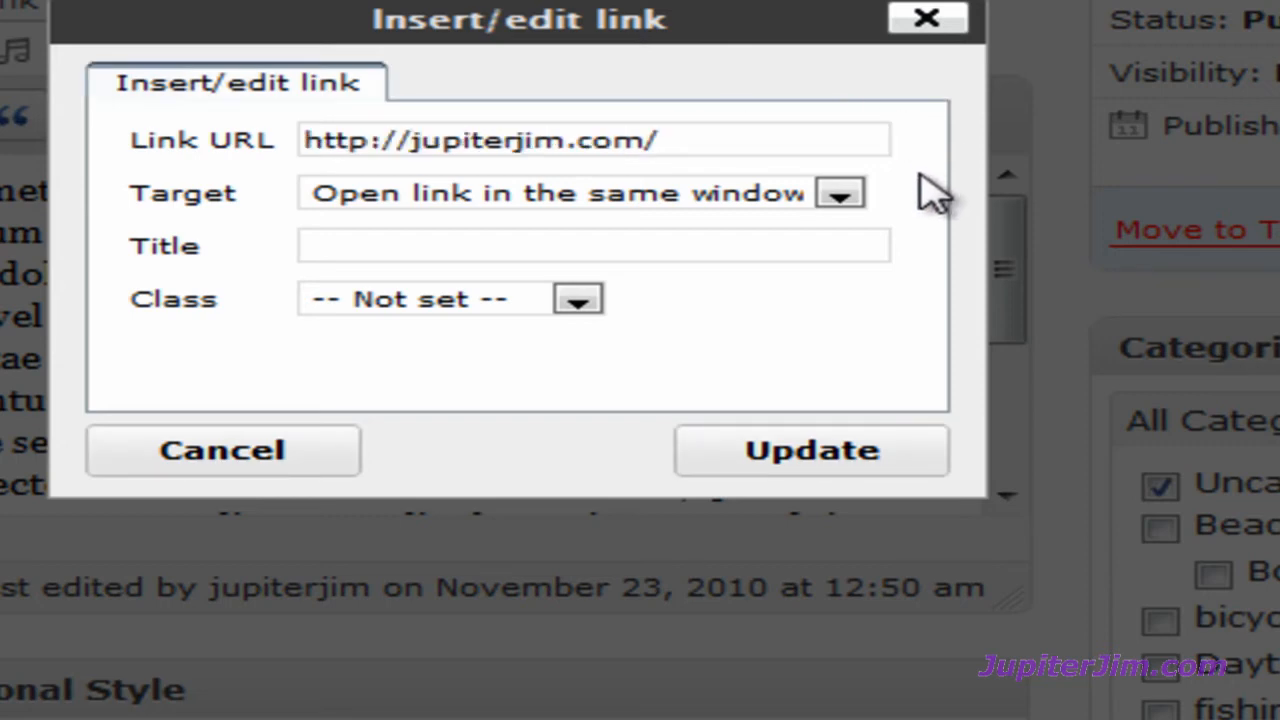
{"action": "left_click", "coordinate": [840, 194]}
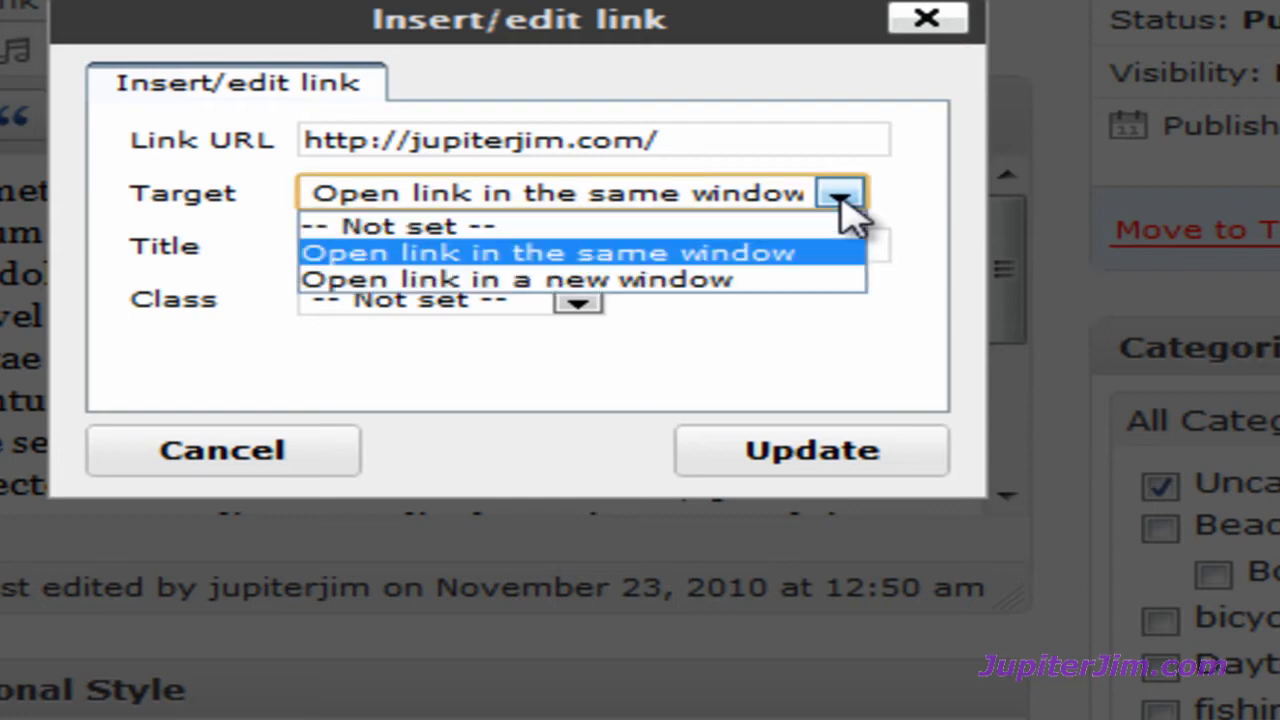
{"action": "left_click", "coordinate": [812, 282]}
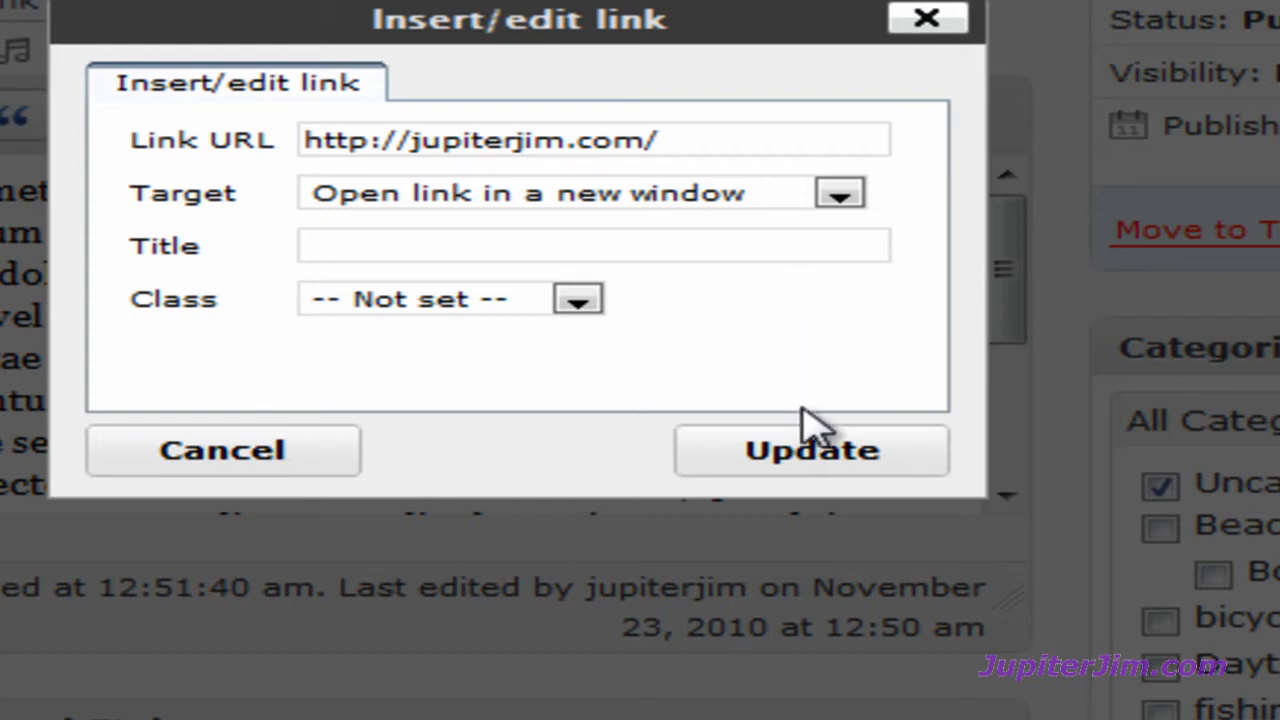
{"action": "left_click", "coordinate": [828, 455]}
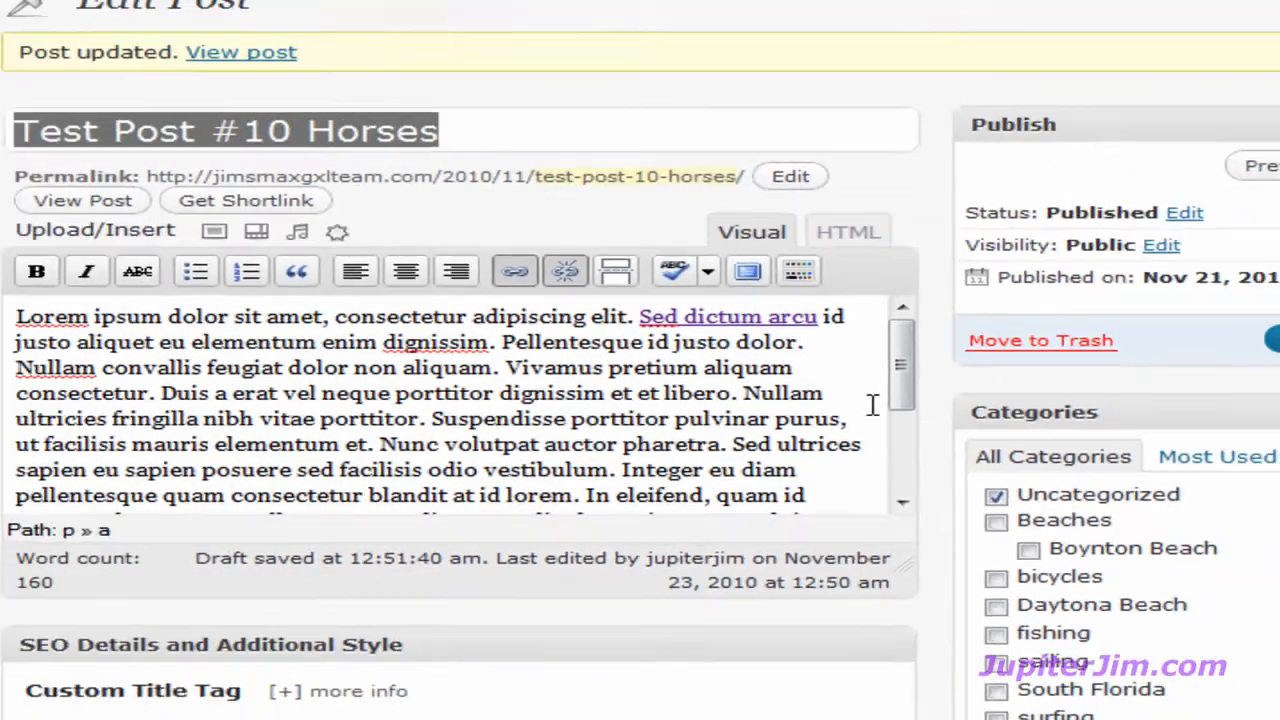
{"action": "left_click", "coordinate": [1172, 395]}
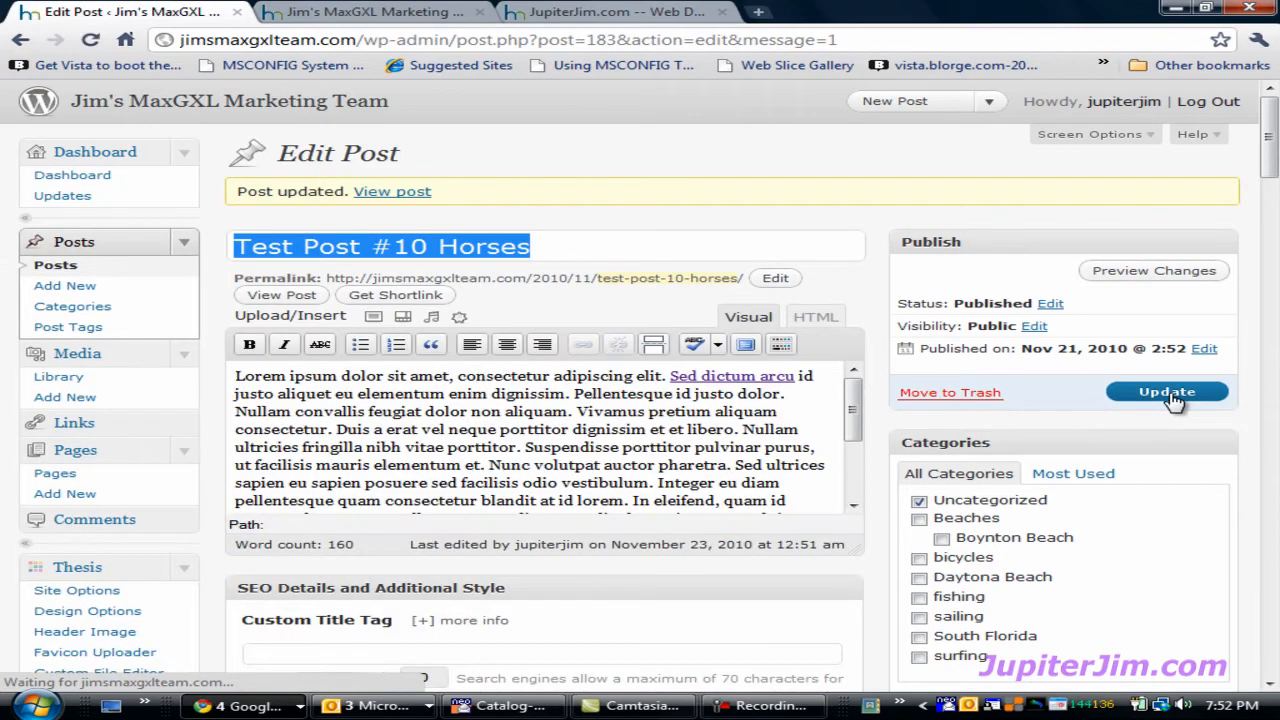
Refresh the blog's home page, follow the "Sed dictum arcu" link in Test Post #10 Horses to test its new-window target, and close the opened page
{"action": "left_click", "coordinate": [380, 12]}
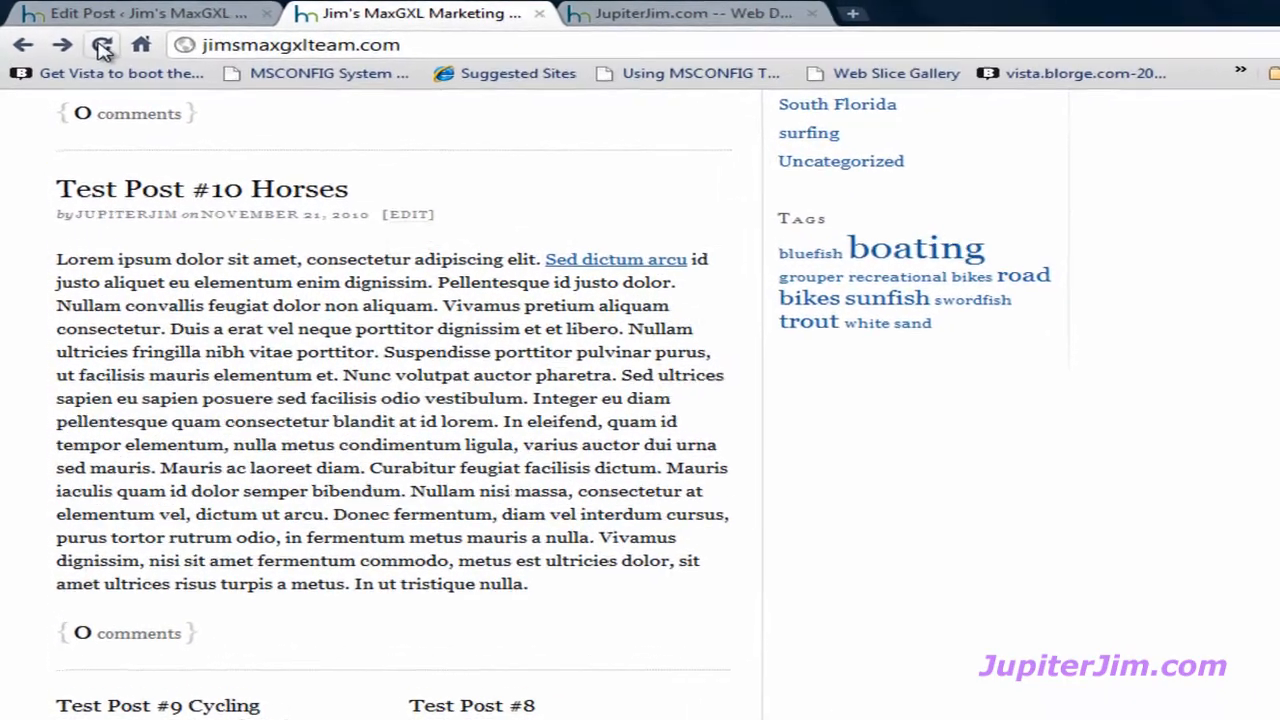
{"action": "left_click", "coordinate": [102, 46]}
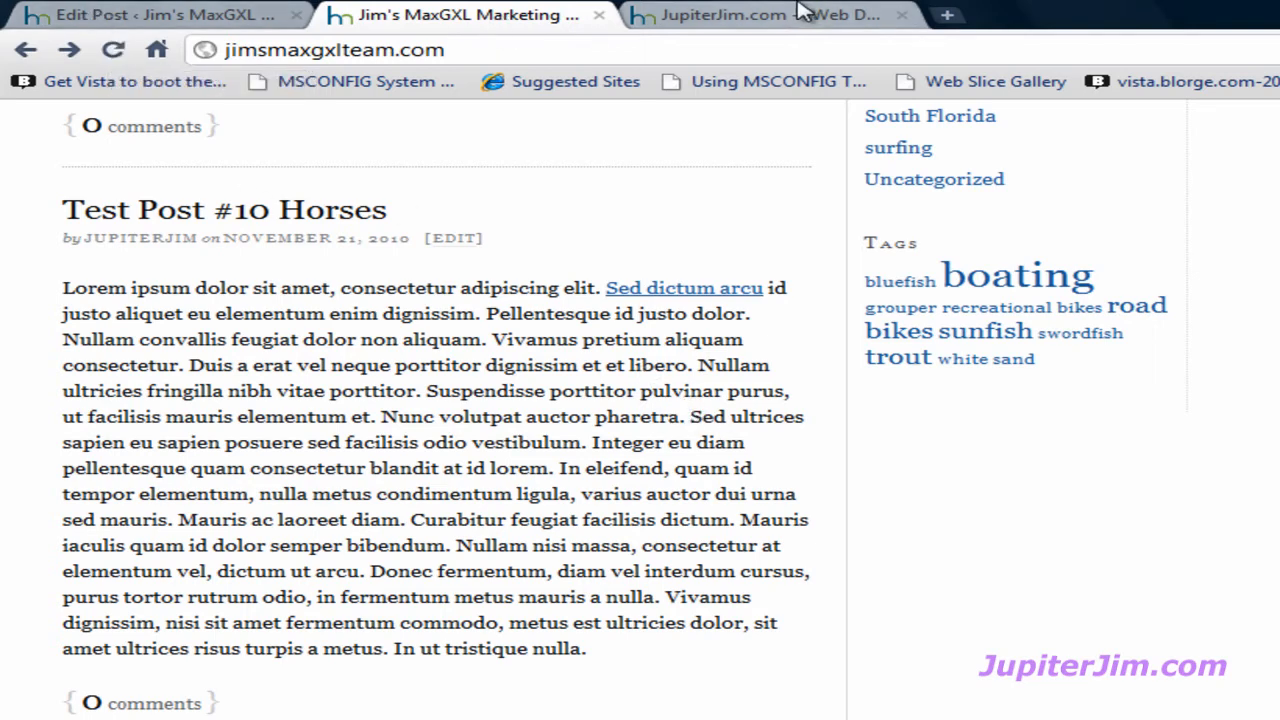
{"action": "left_click", "coordinate": [688, 290]}
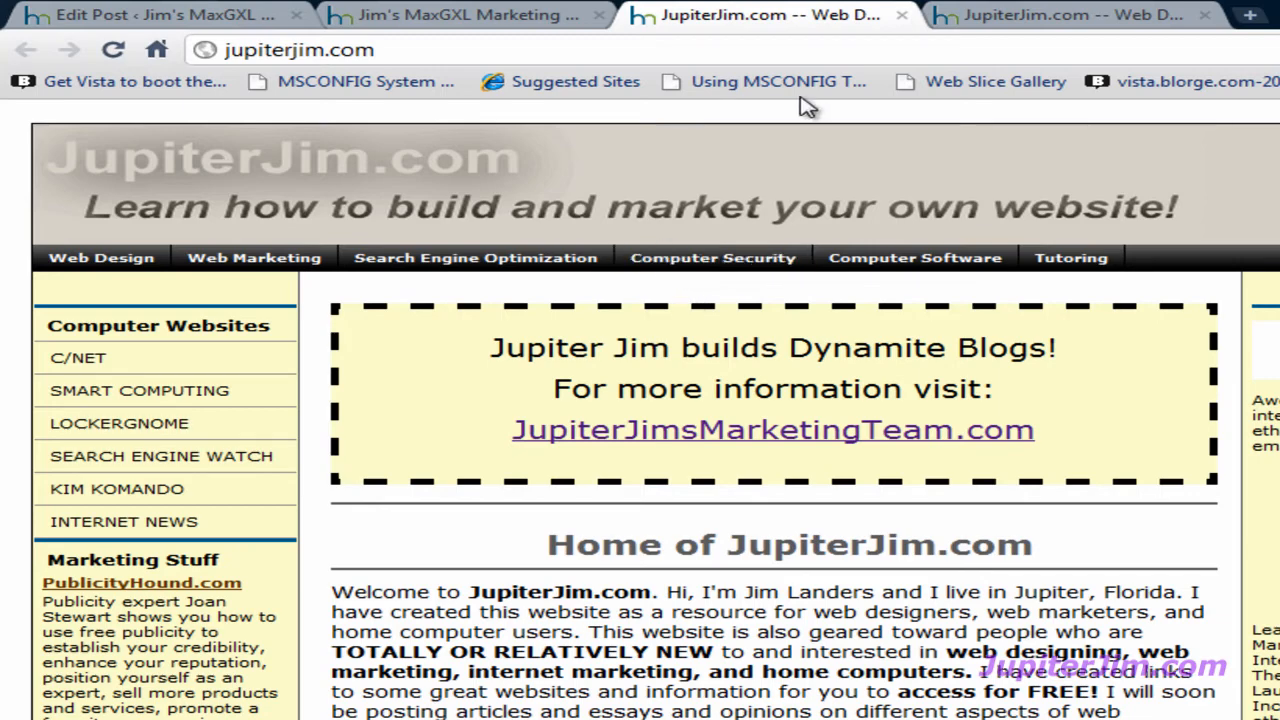
{"action": "left_click", "coordinate": [902, 16]}
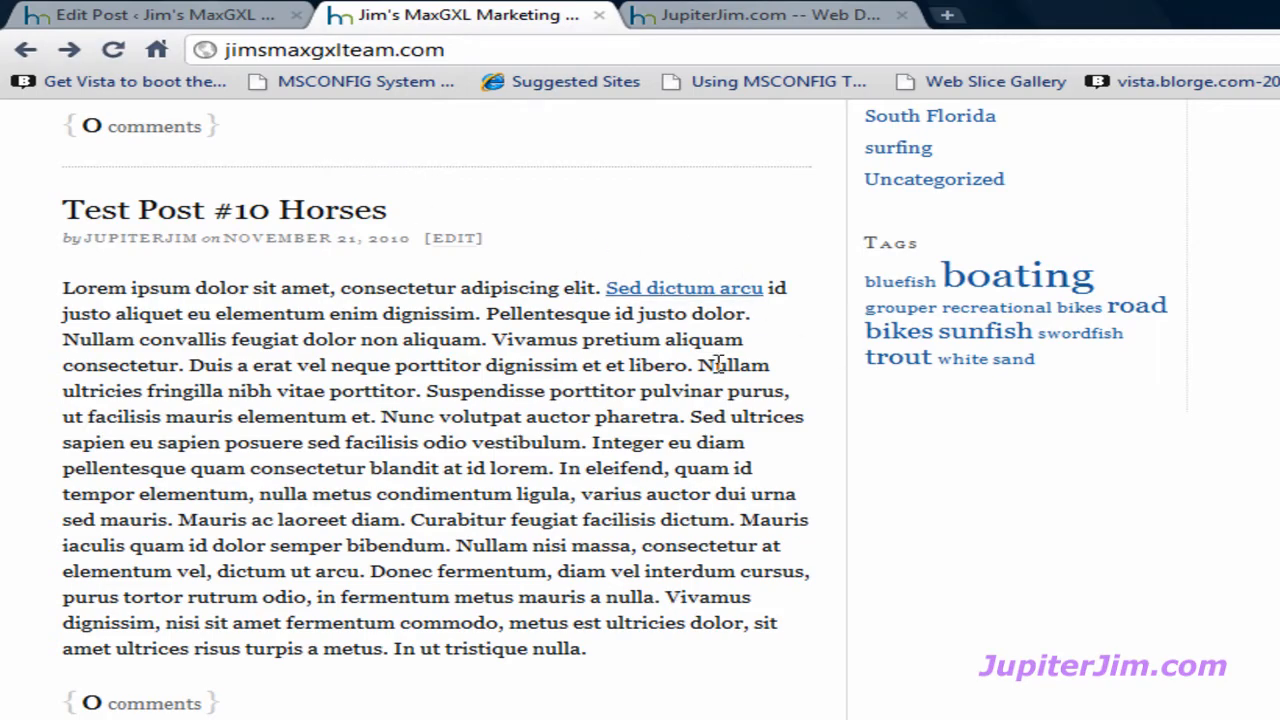
Remove the hyperlink from the words "Sed dictum arcu" in Test Post #10 Horses and update the post
{"action": "left_click", "coordinate": [157, 14]}
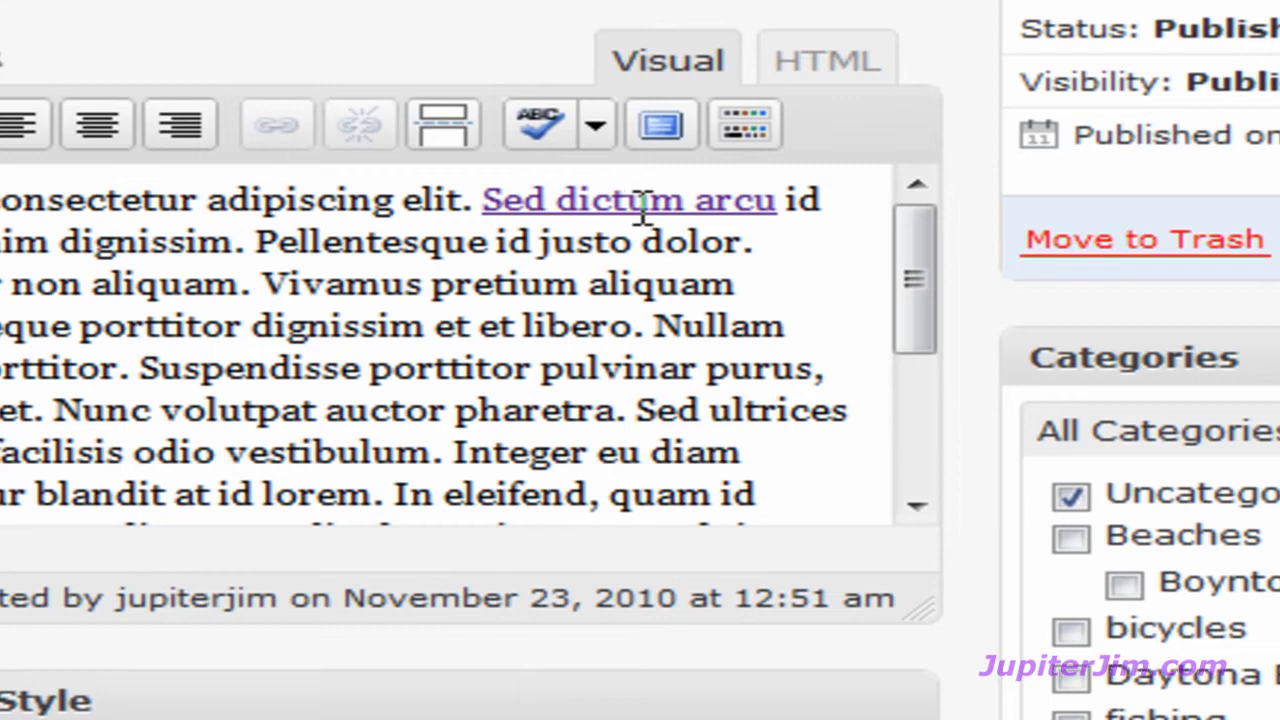
{"action": "left_click", "coordinate": [729, 287]}
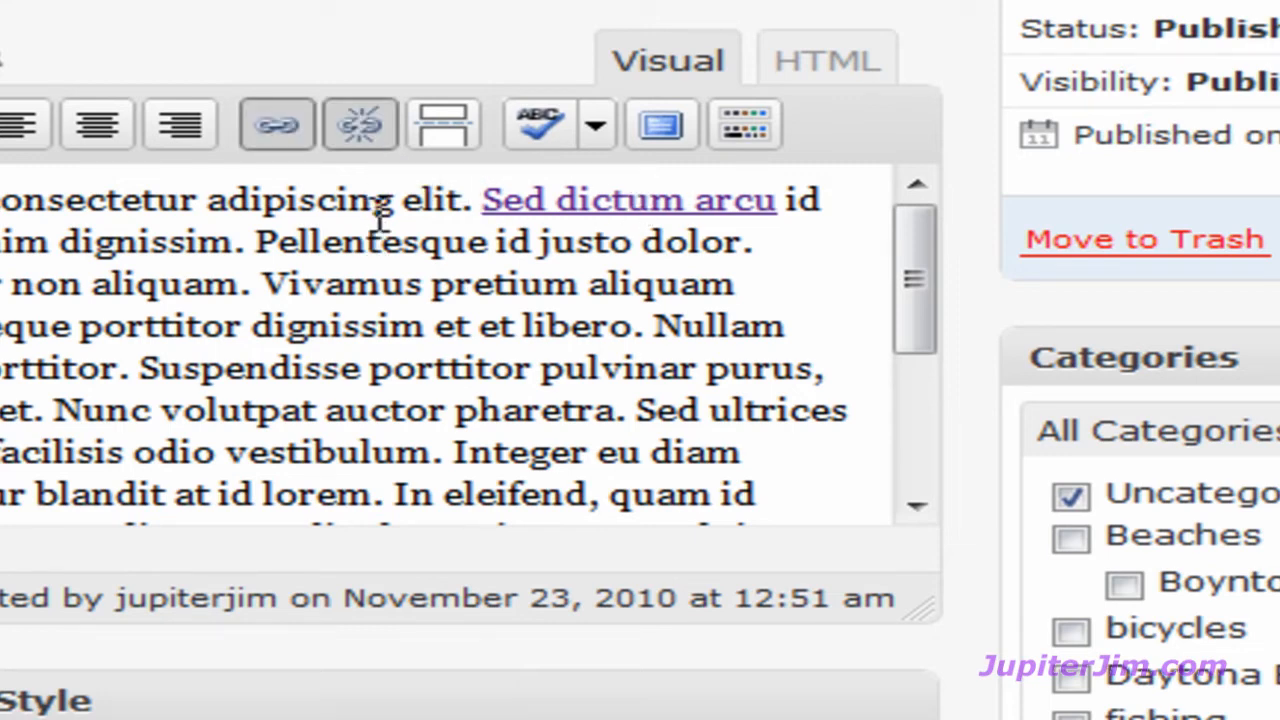
{"action": "left_click", "coordinate": [362, 140]}
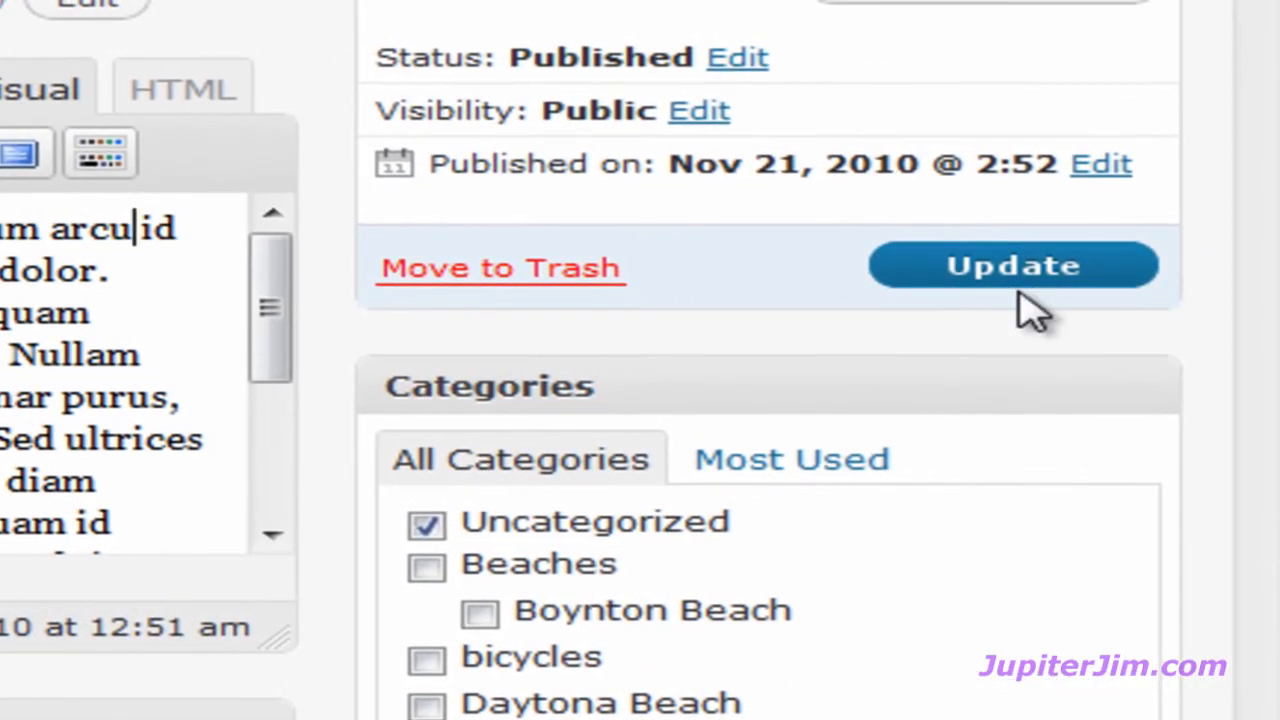
{"action": "left_click", "coordinate": [1018, 290]}
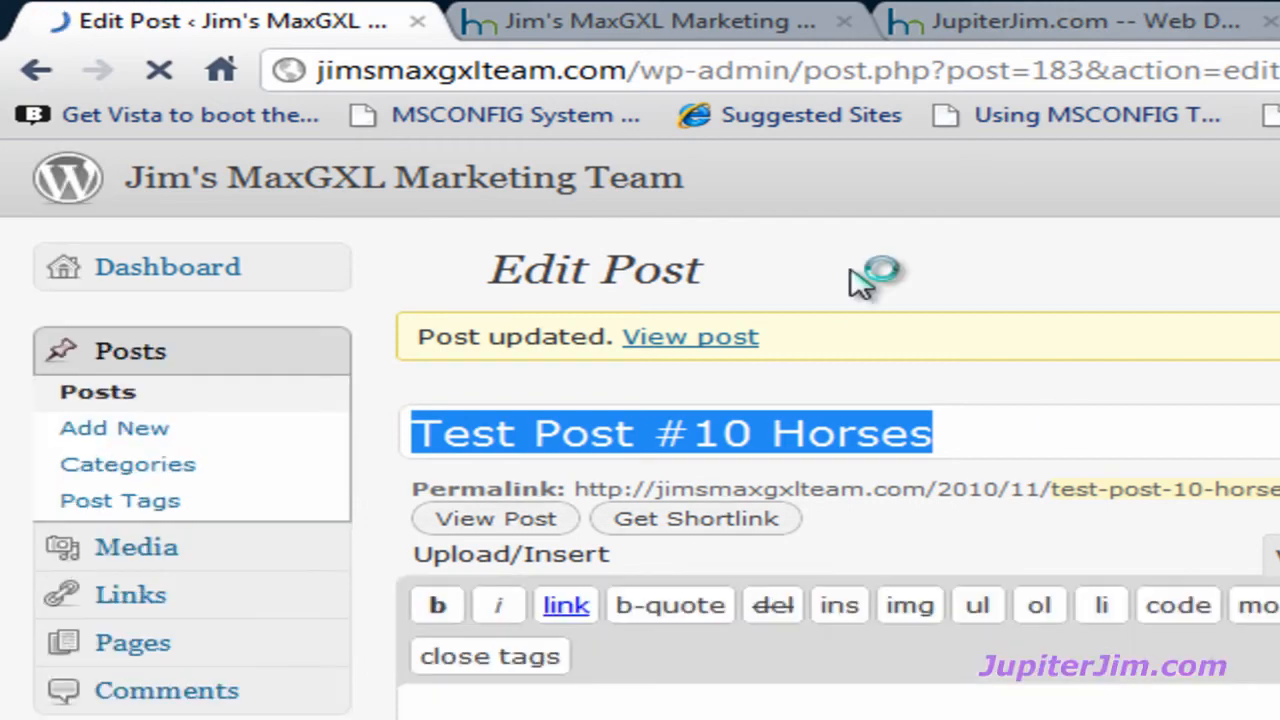
Reload the blog's home page to check the words "Sed dictum arcu" in Test Post #10 Horses, and return to the page's beginning
{"action": "left_click", "coordinate": [640, 29]}
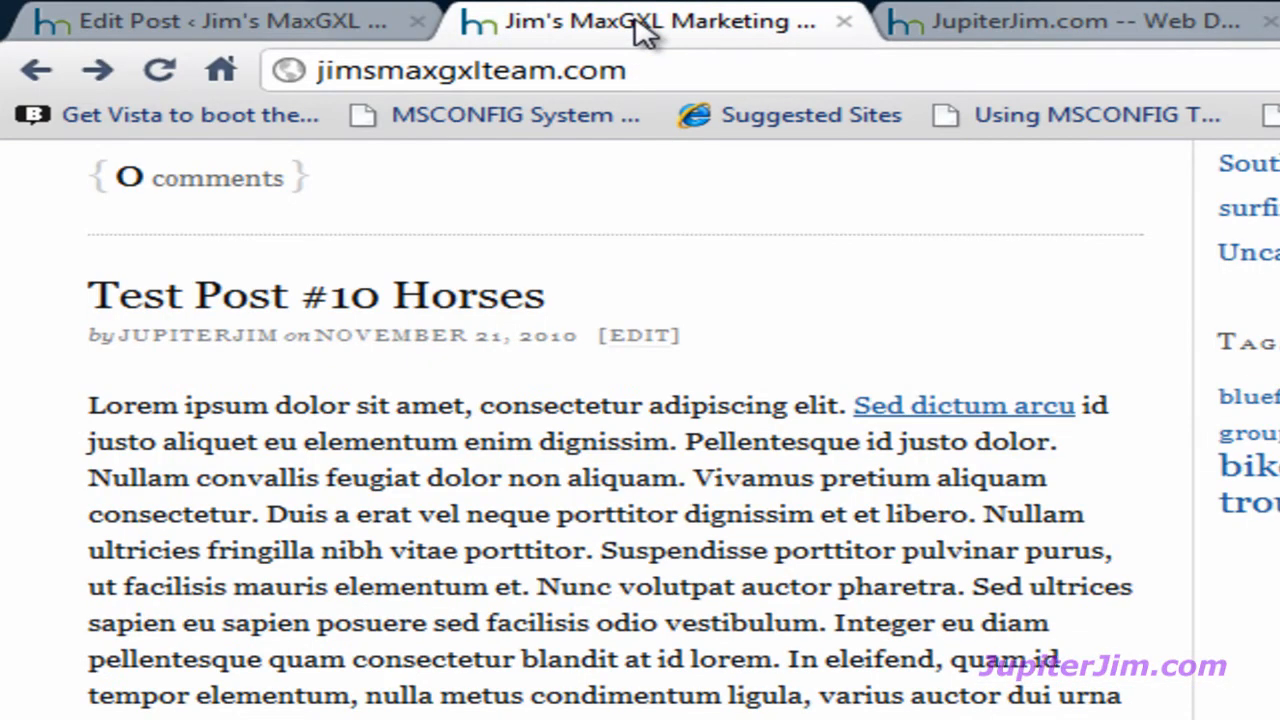
{"action": "left_click", "coordinate": [162, 70]}
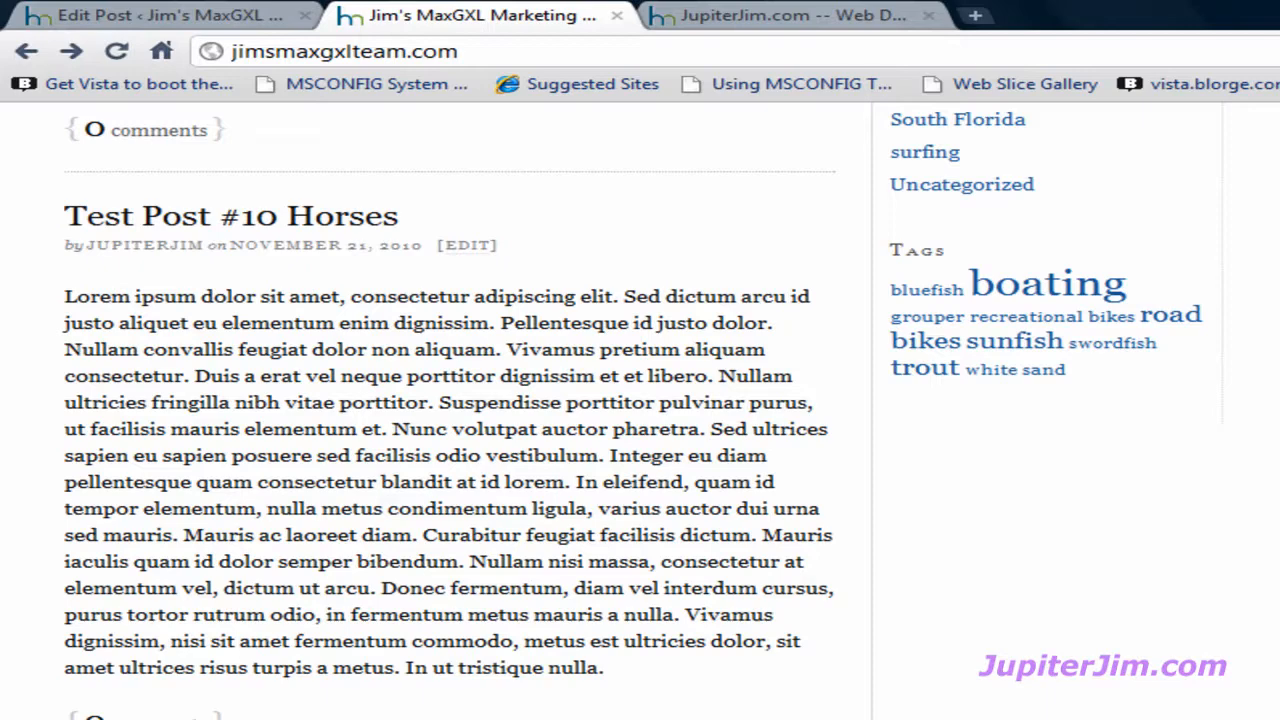
{"action": "left_click_drag", "start_coordinate": [1272, 265], "coordinate": [1277, 114]}
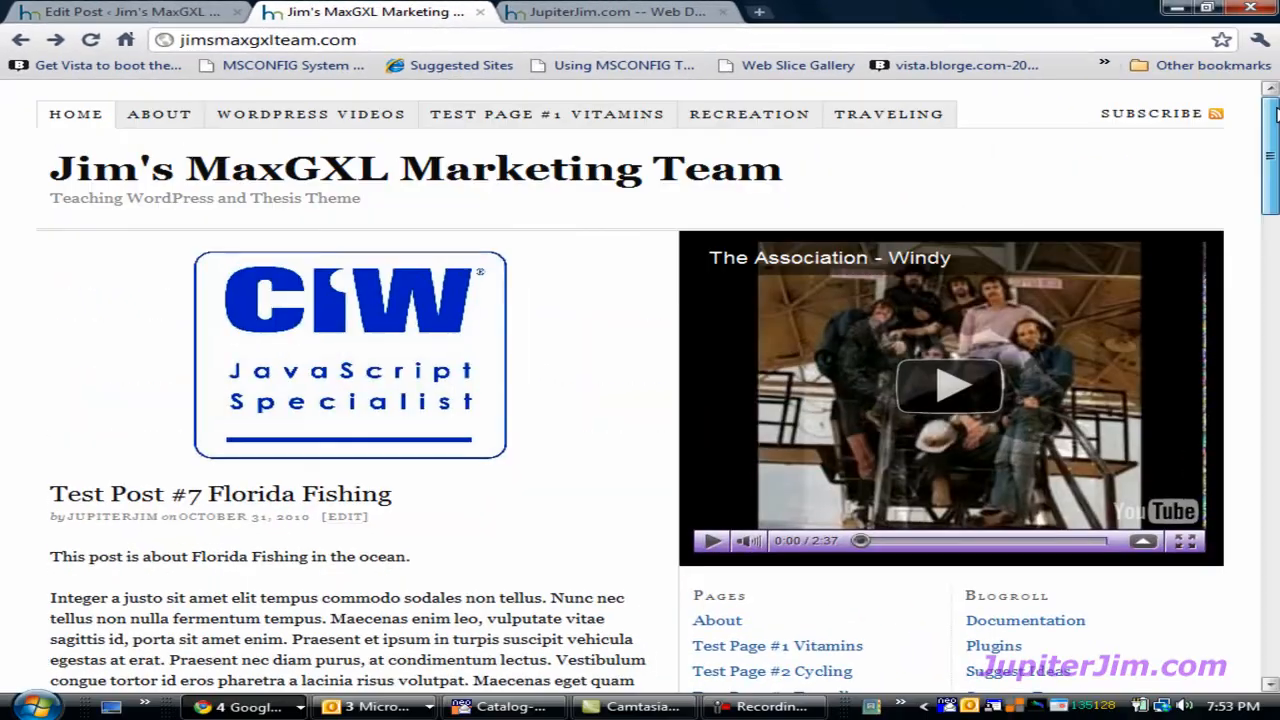